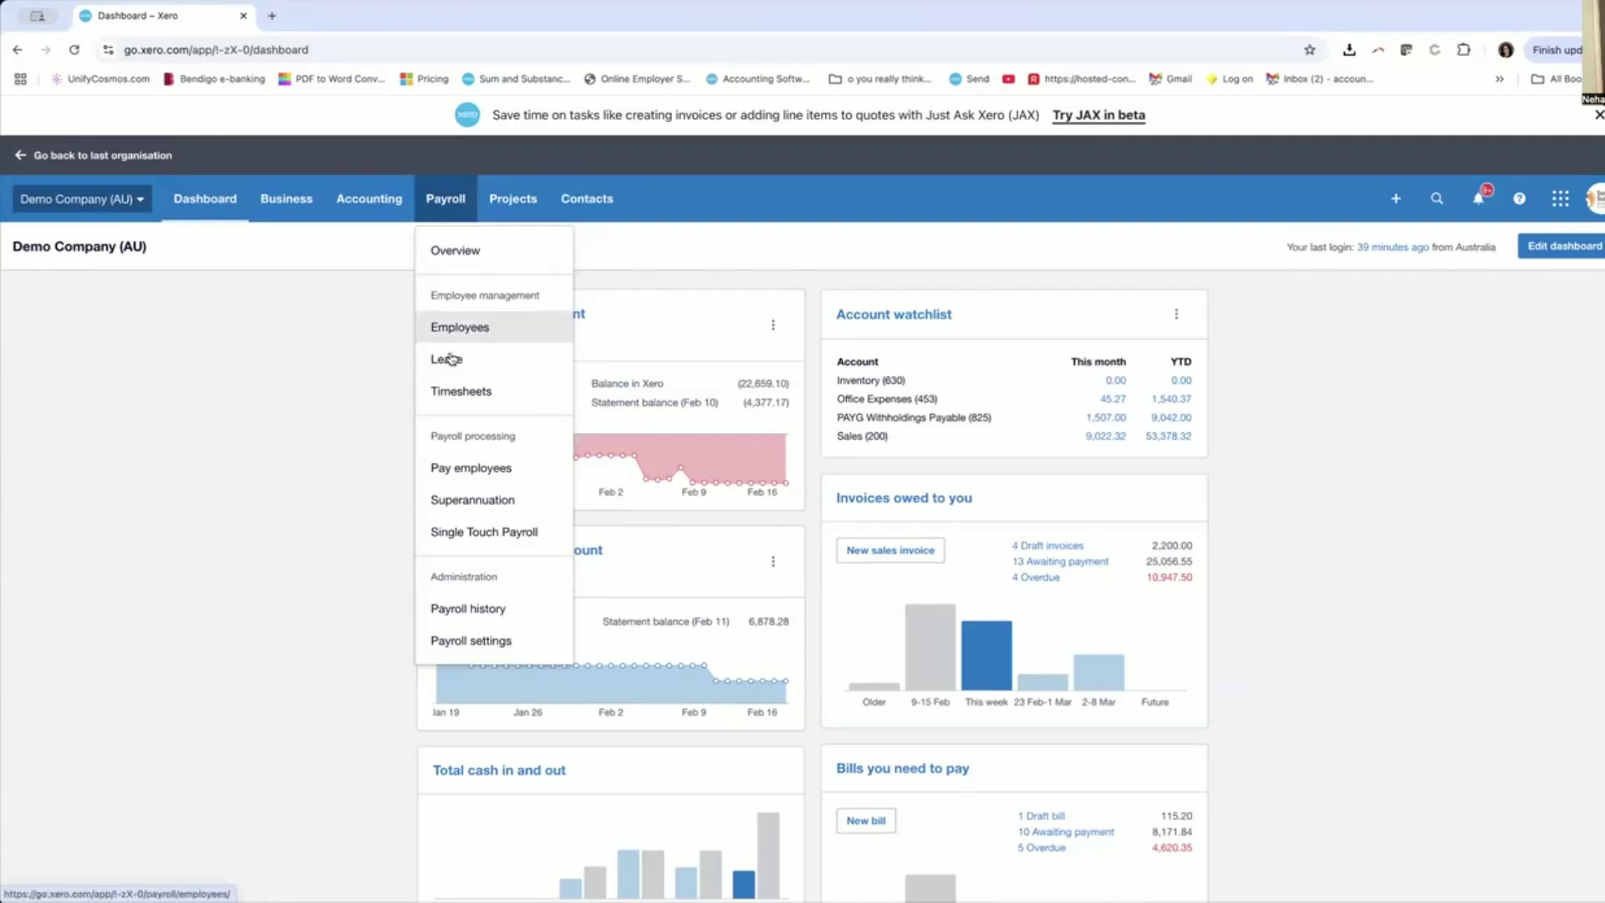
Bring up James Lebron's Annual Leave settings from his employee record.
left_click(454, 332)
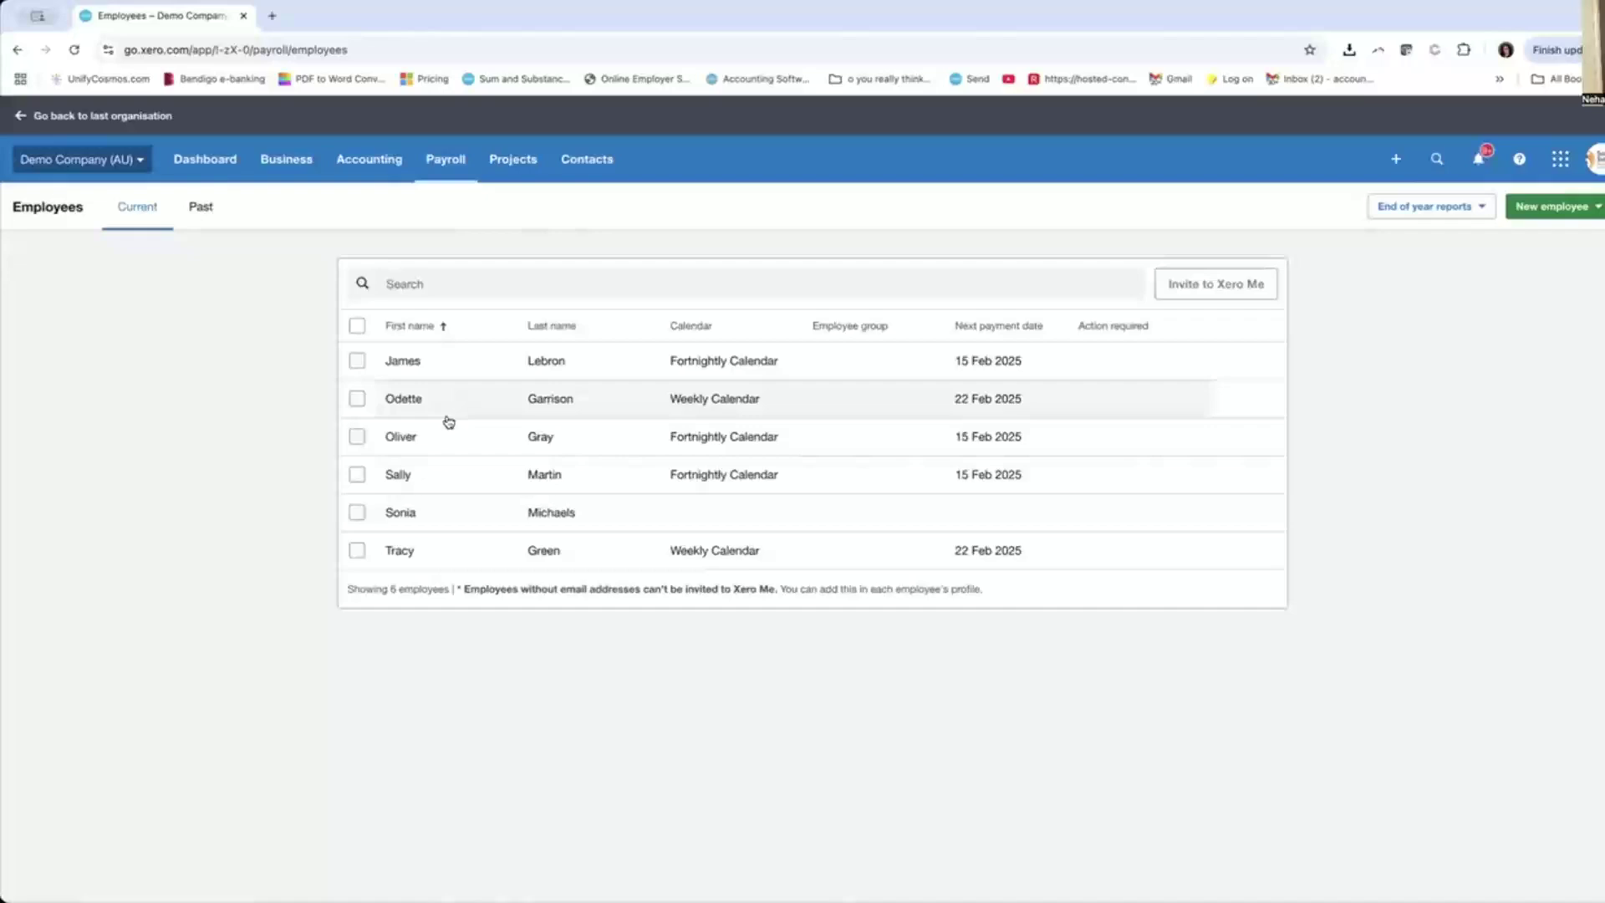
left_click(451, 375)
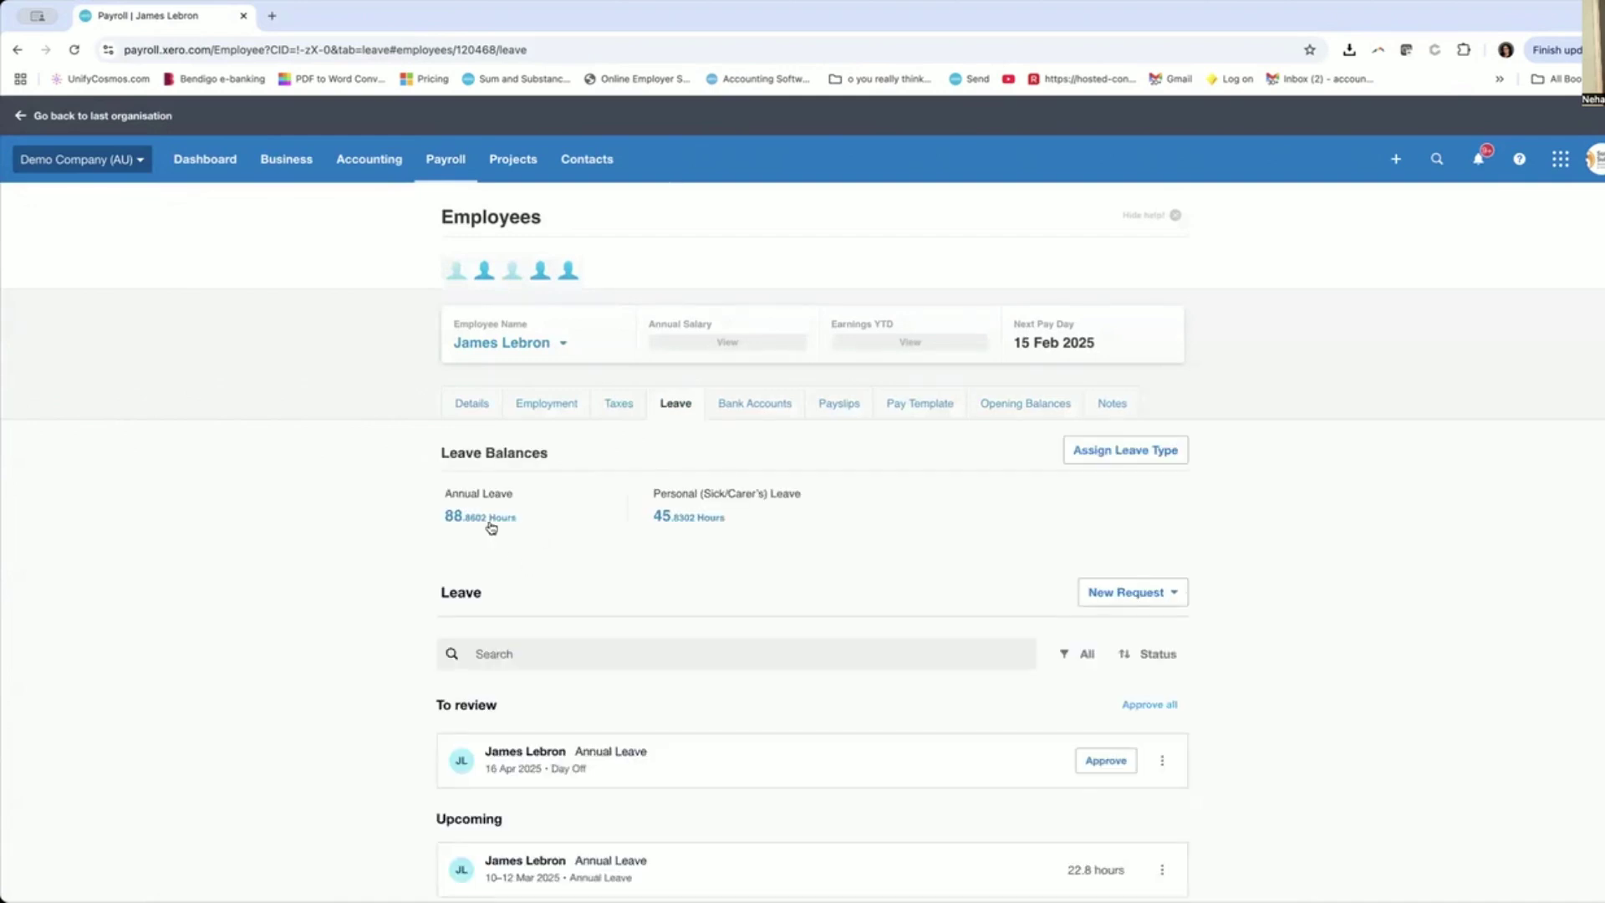
left_click(489, 525)
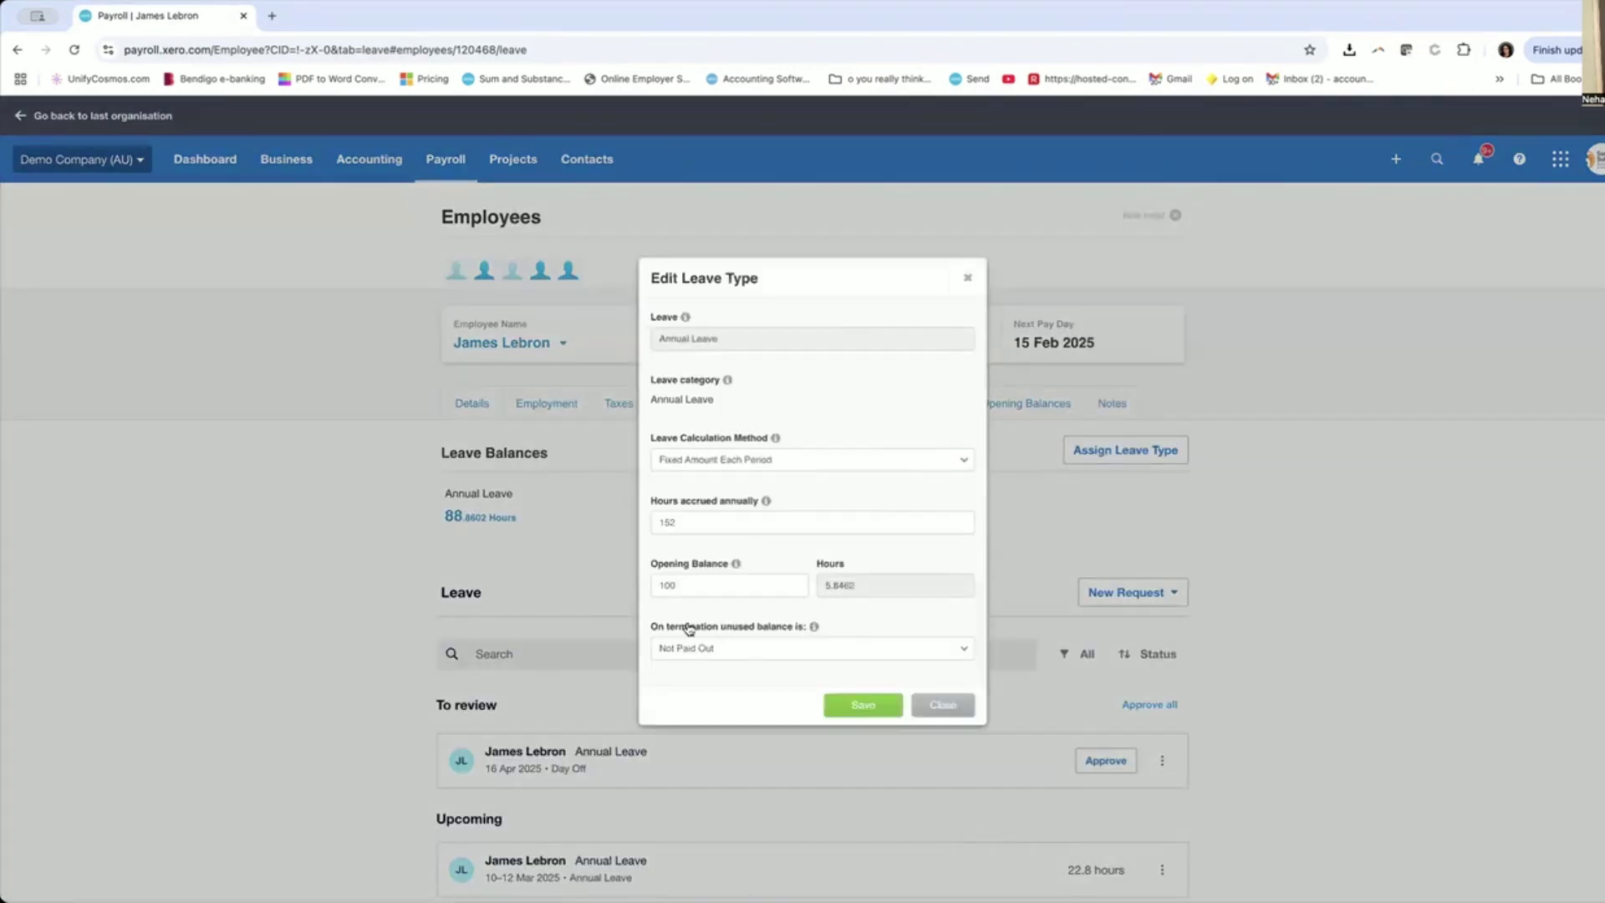
Set Annual Leave to be Paid Out on termination and save the leave type.
left_click(743, 658)
left_click(736, 704)
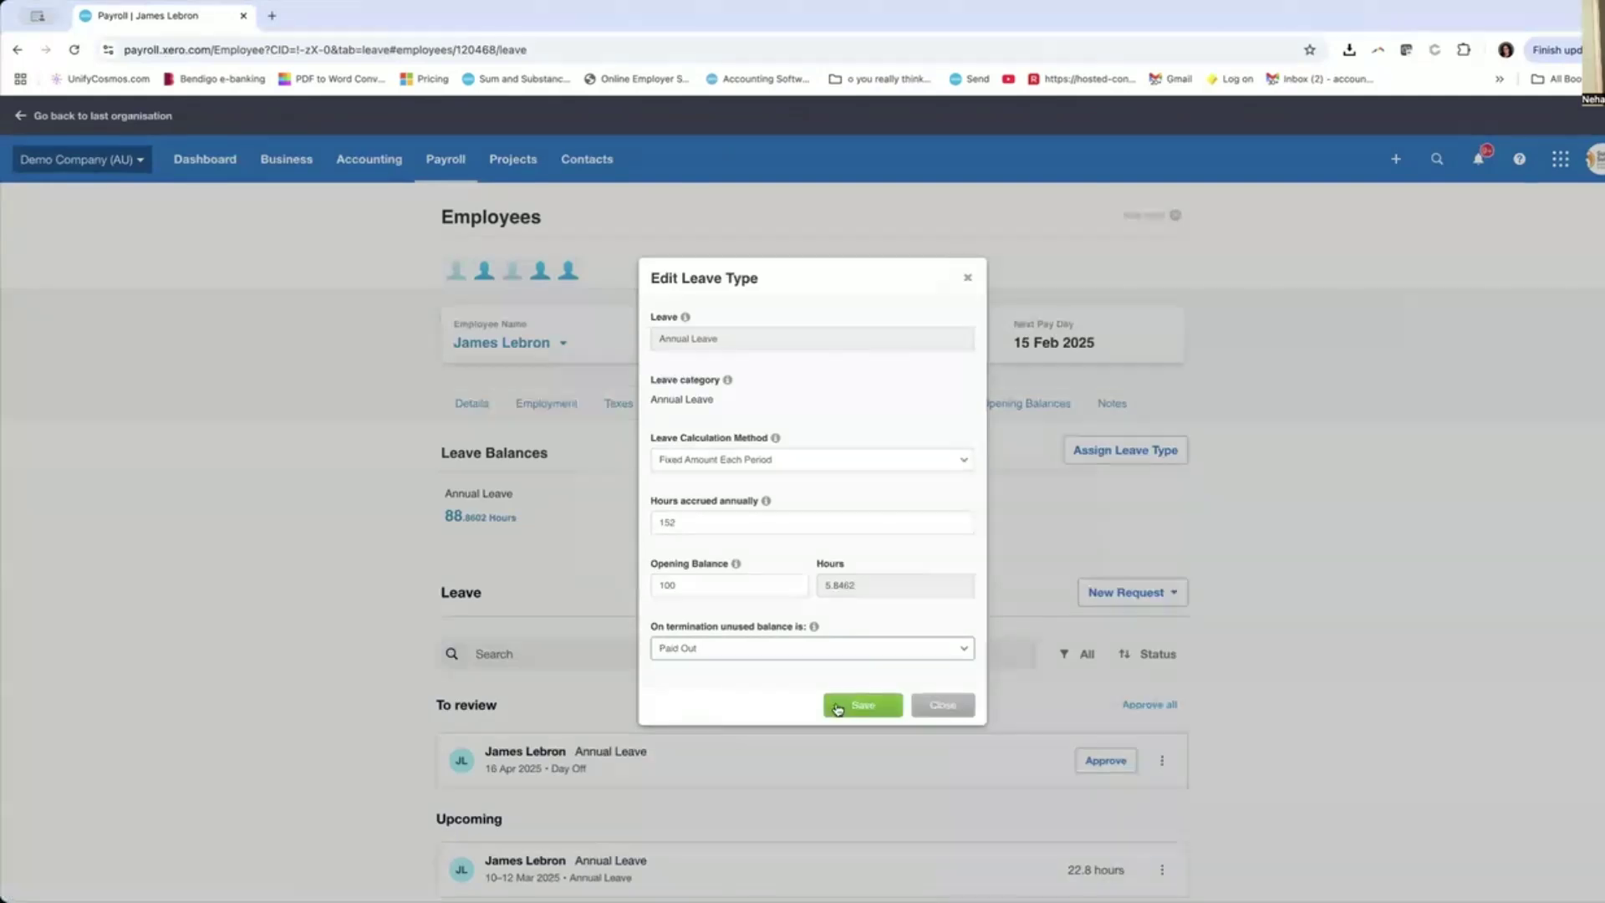
left_click(836, 711)
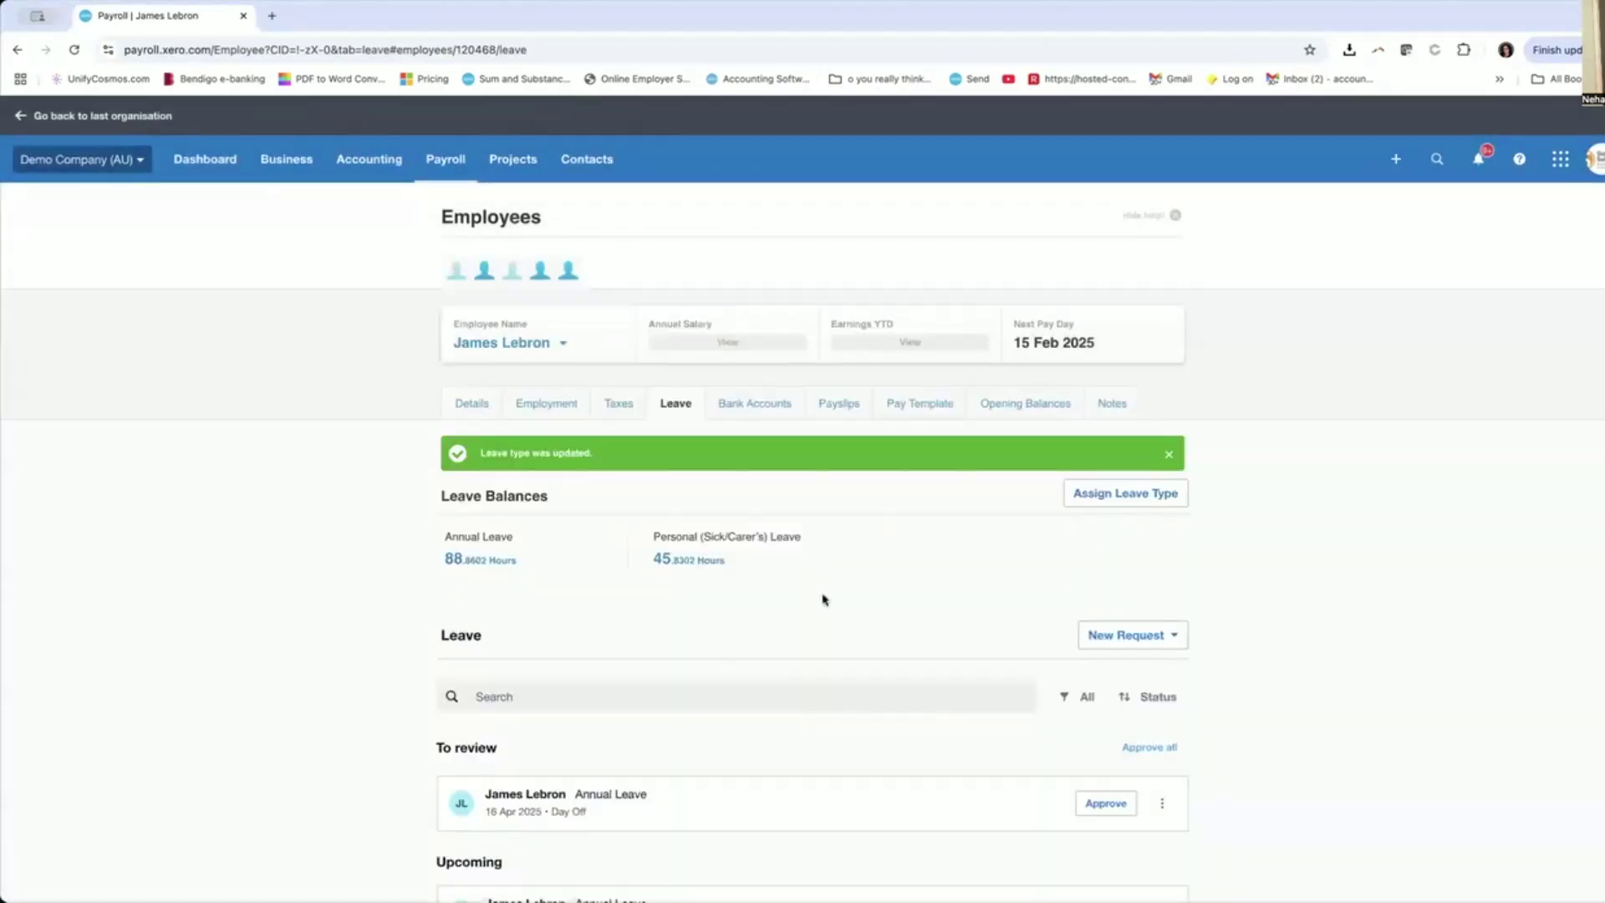
Go to Pay employees and switch the 14 Feb 2025 pay run to James Lebron's payslip.
left_click(433, 175)
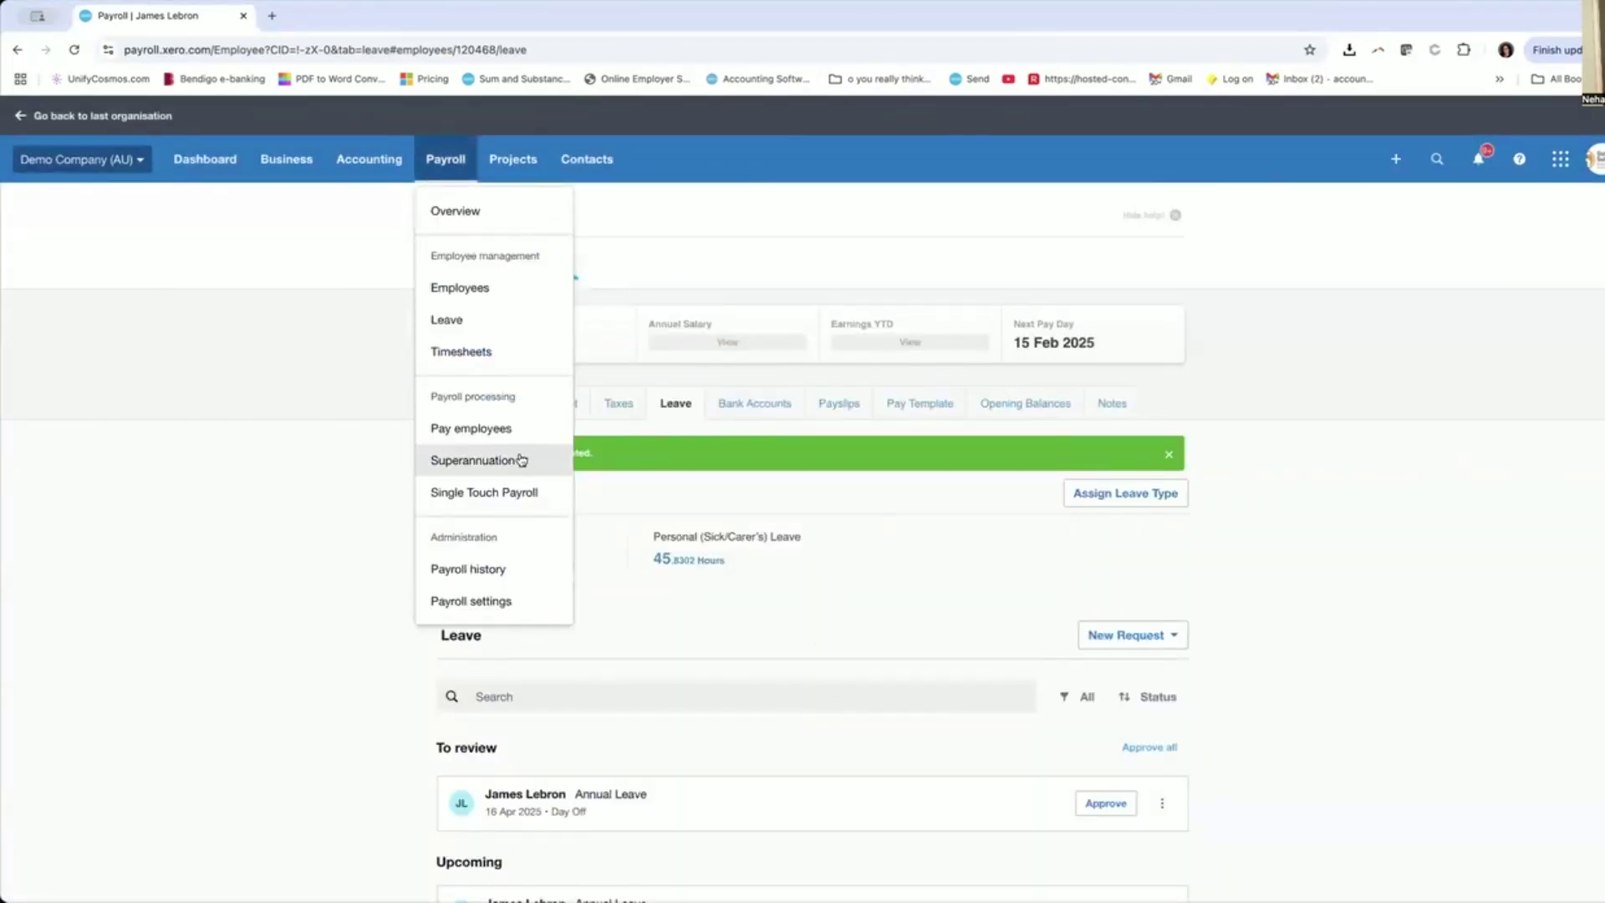
left_click(474, 432)
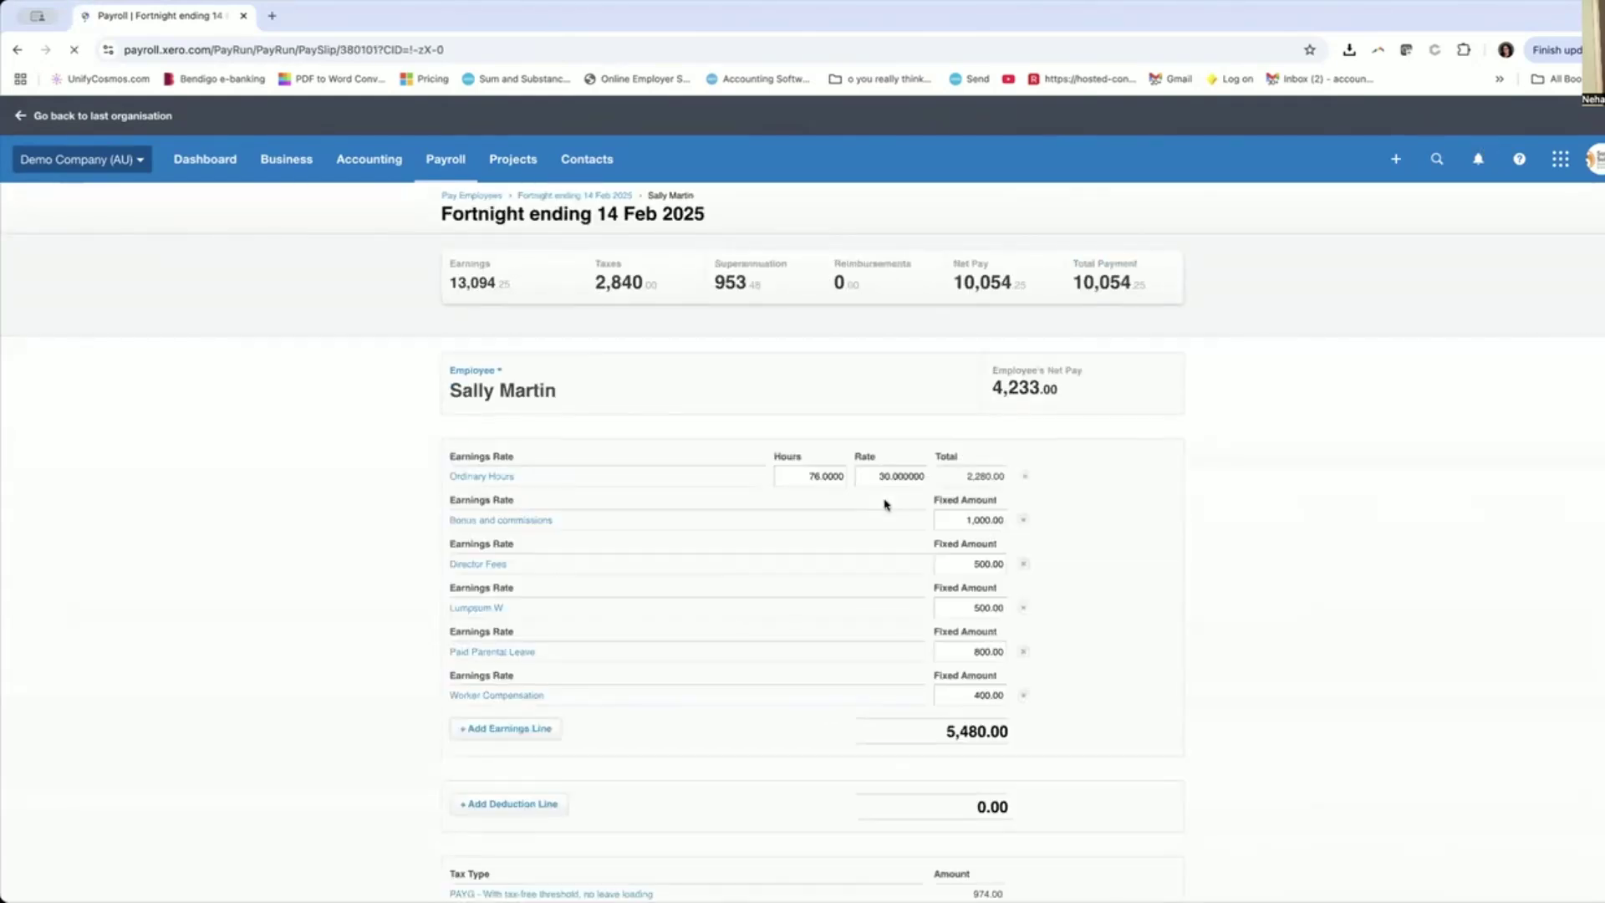
scroll(753, 576, "down", 1)
scroll(755, 574, "down", 4)
scroll(716, 564, "up", 5)
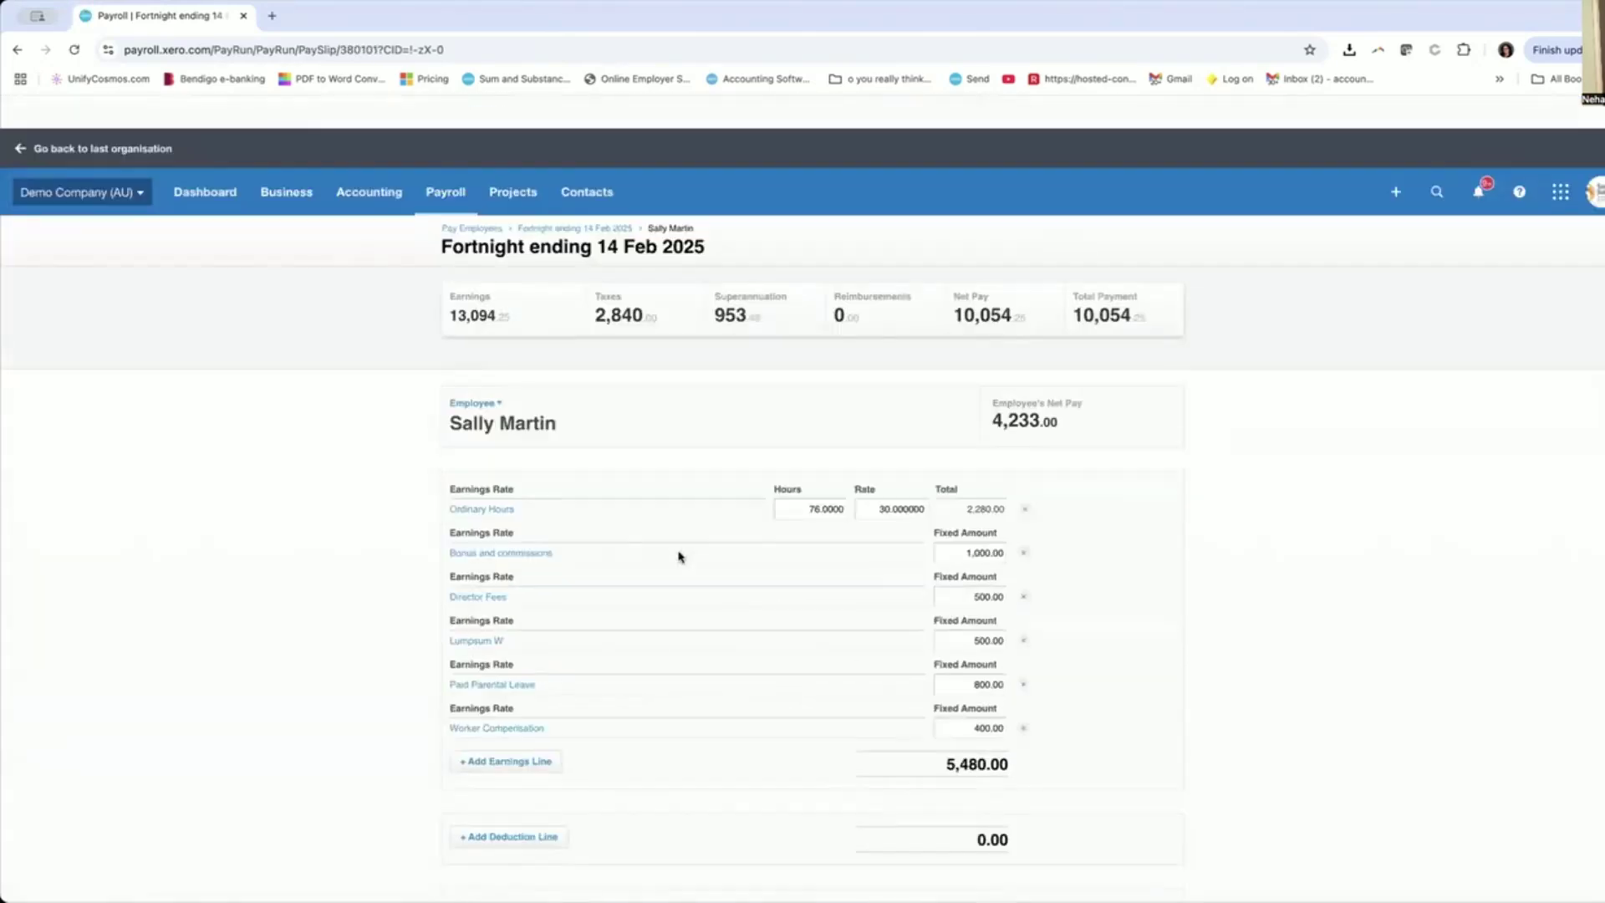
left_click(476, 383)
left_click(491, 390)
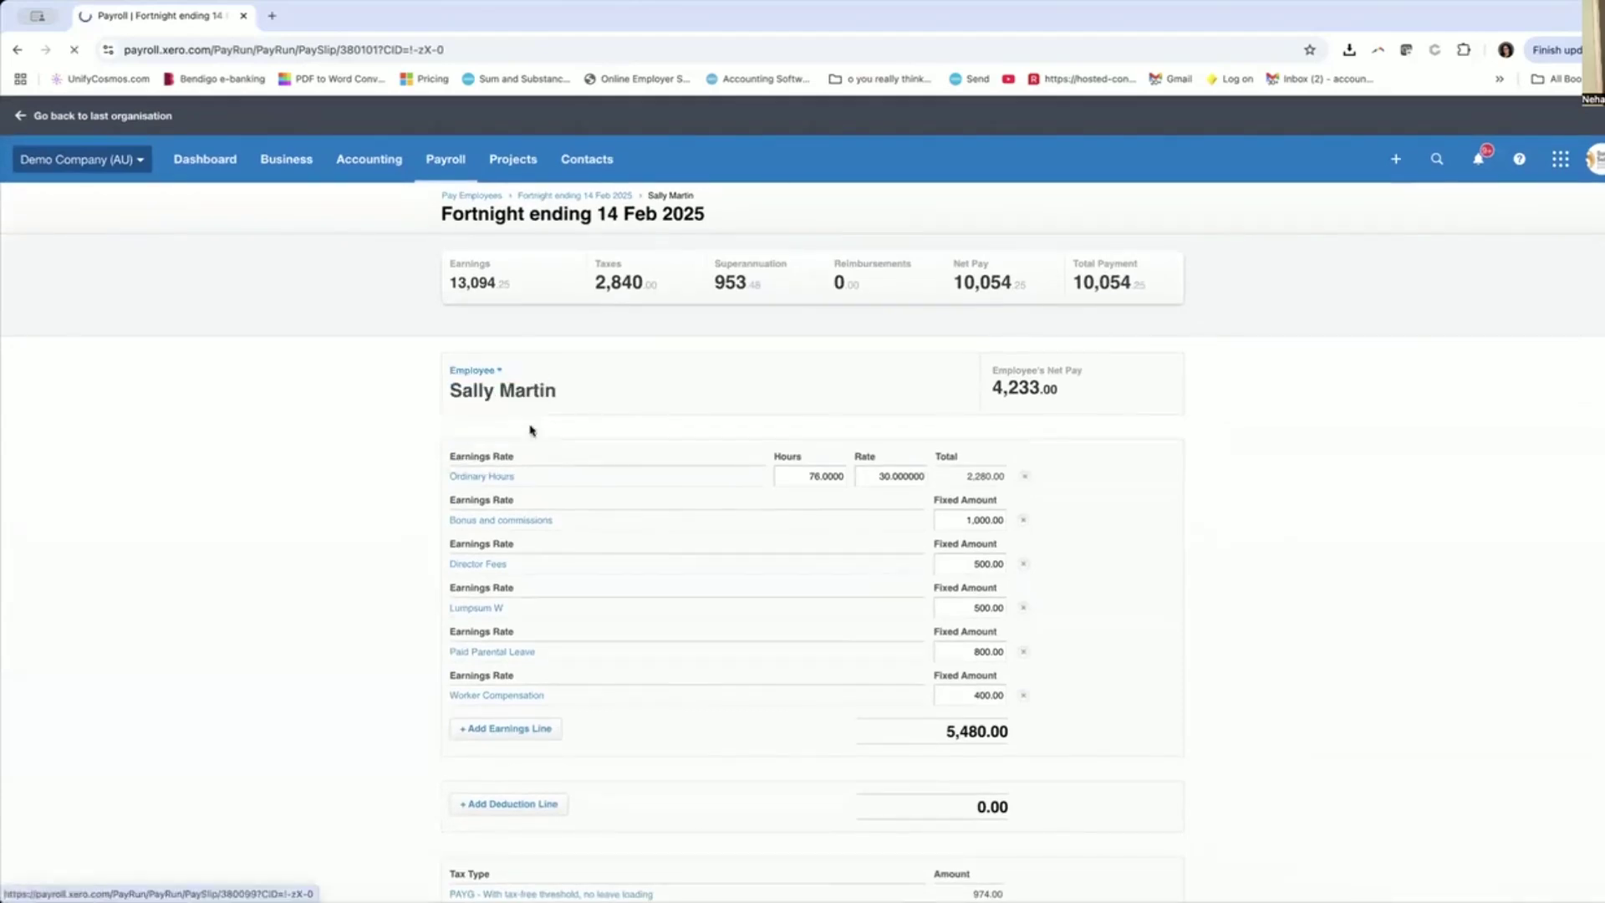
scroll(444, 562, "down", 6)
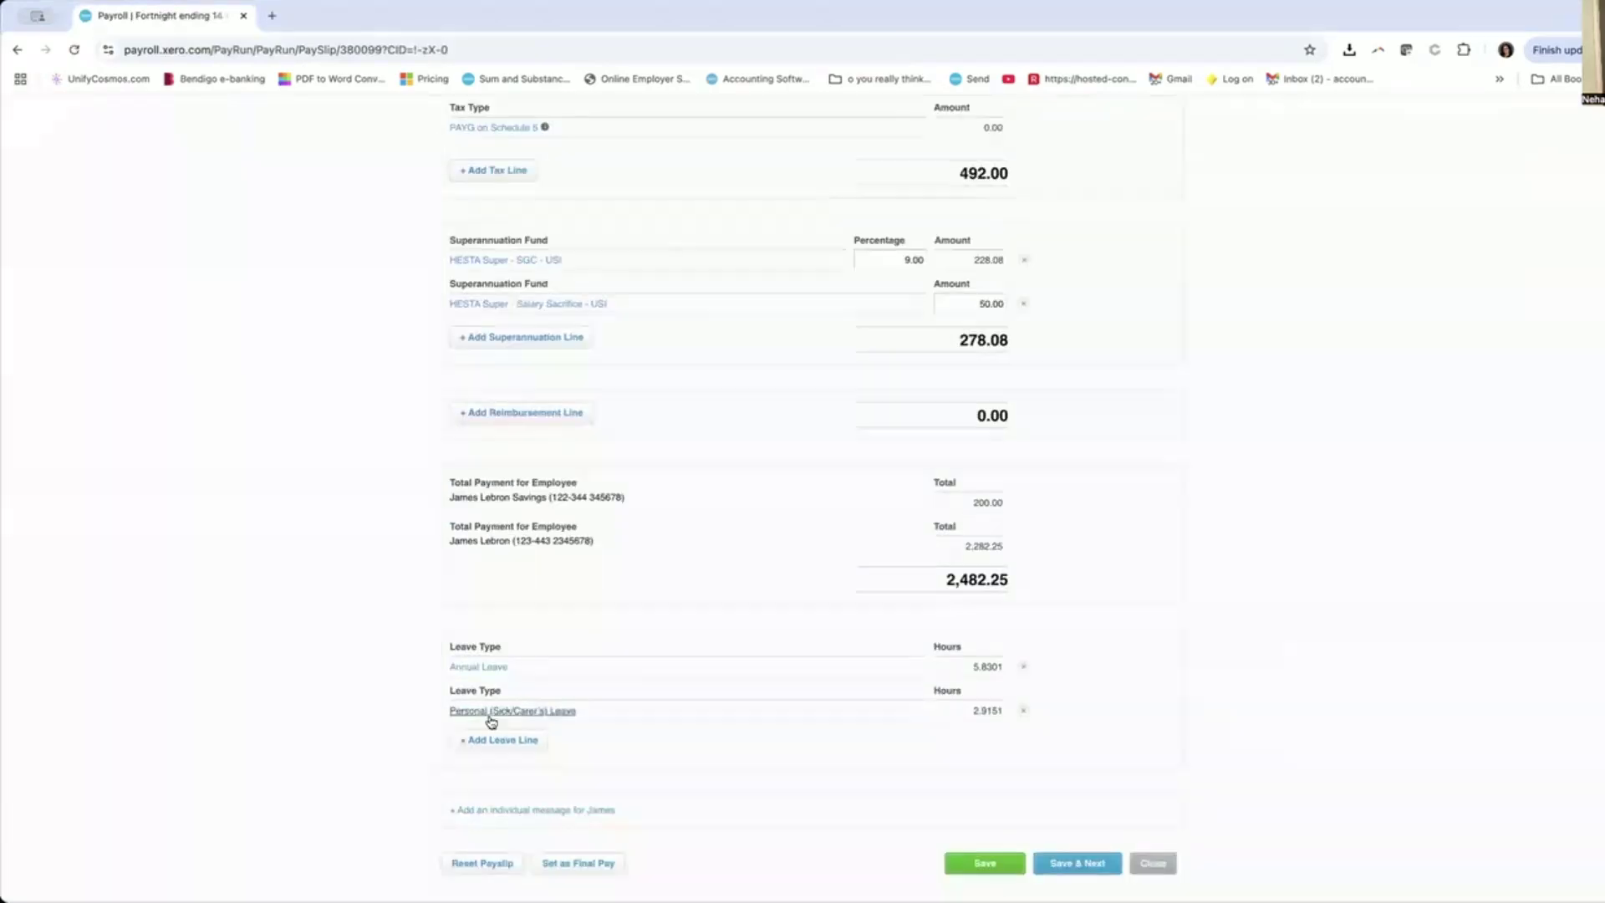
scroll(564, 686, "up", 1)
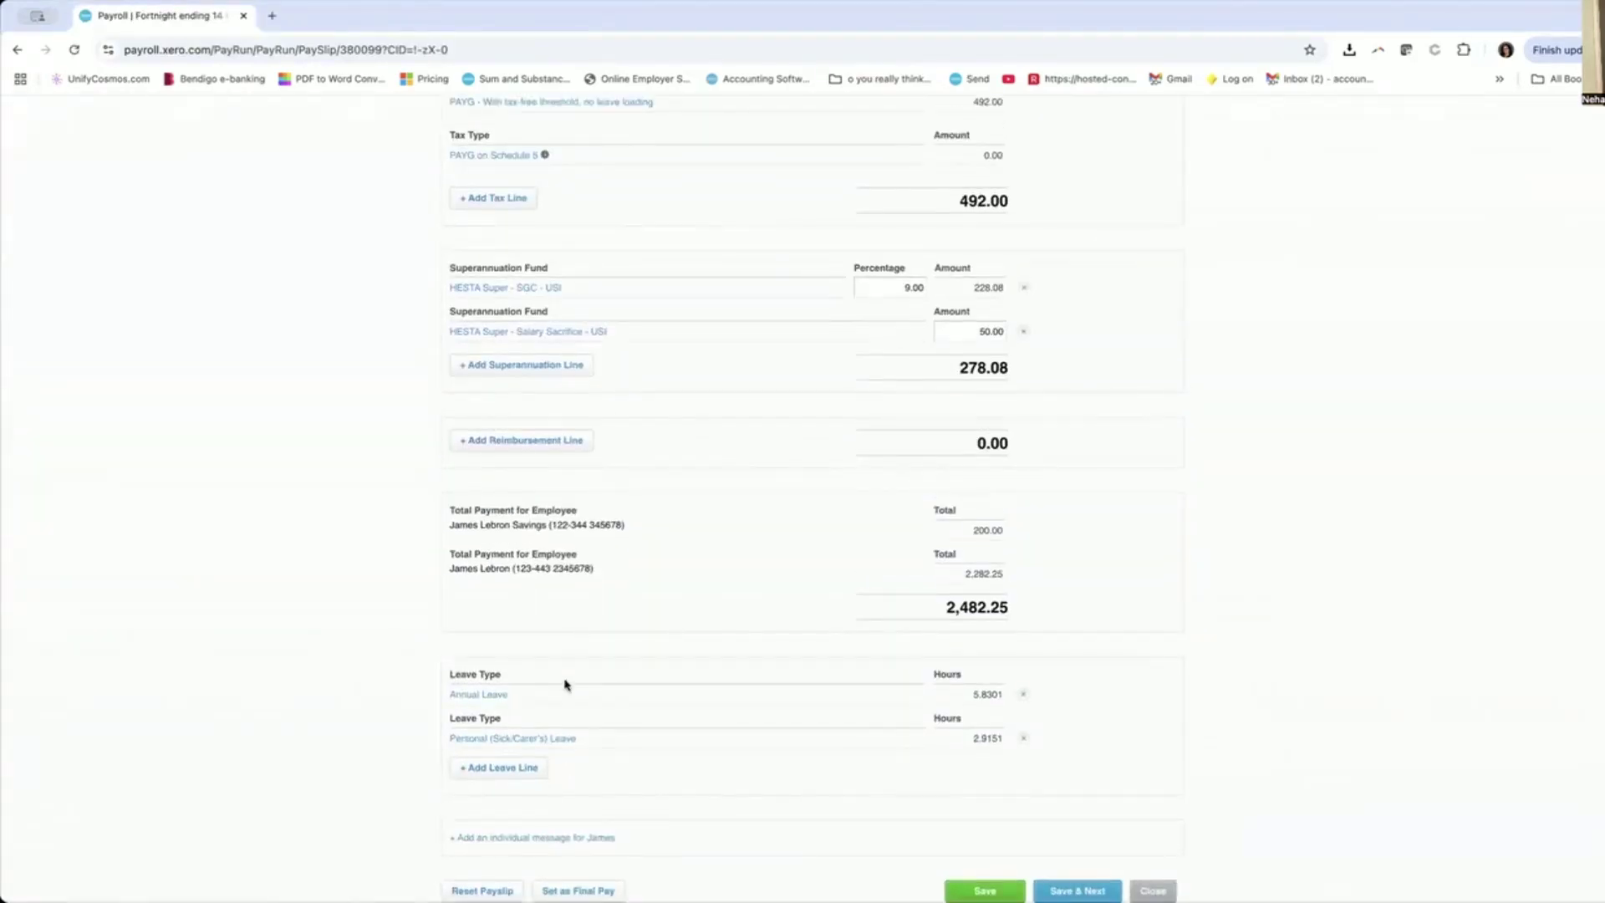
scroll(564, 684, "down", 1)
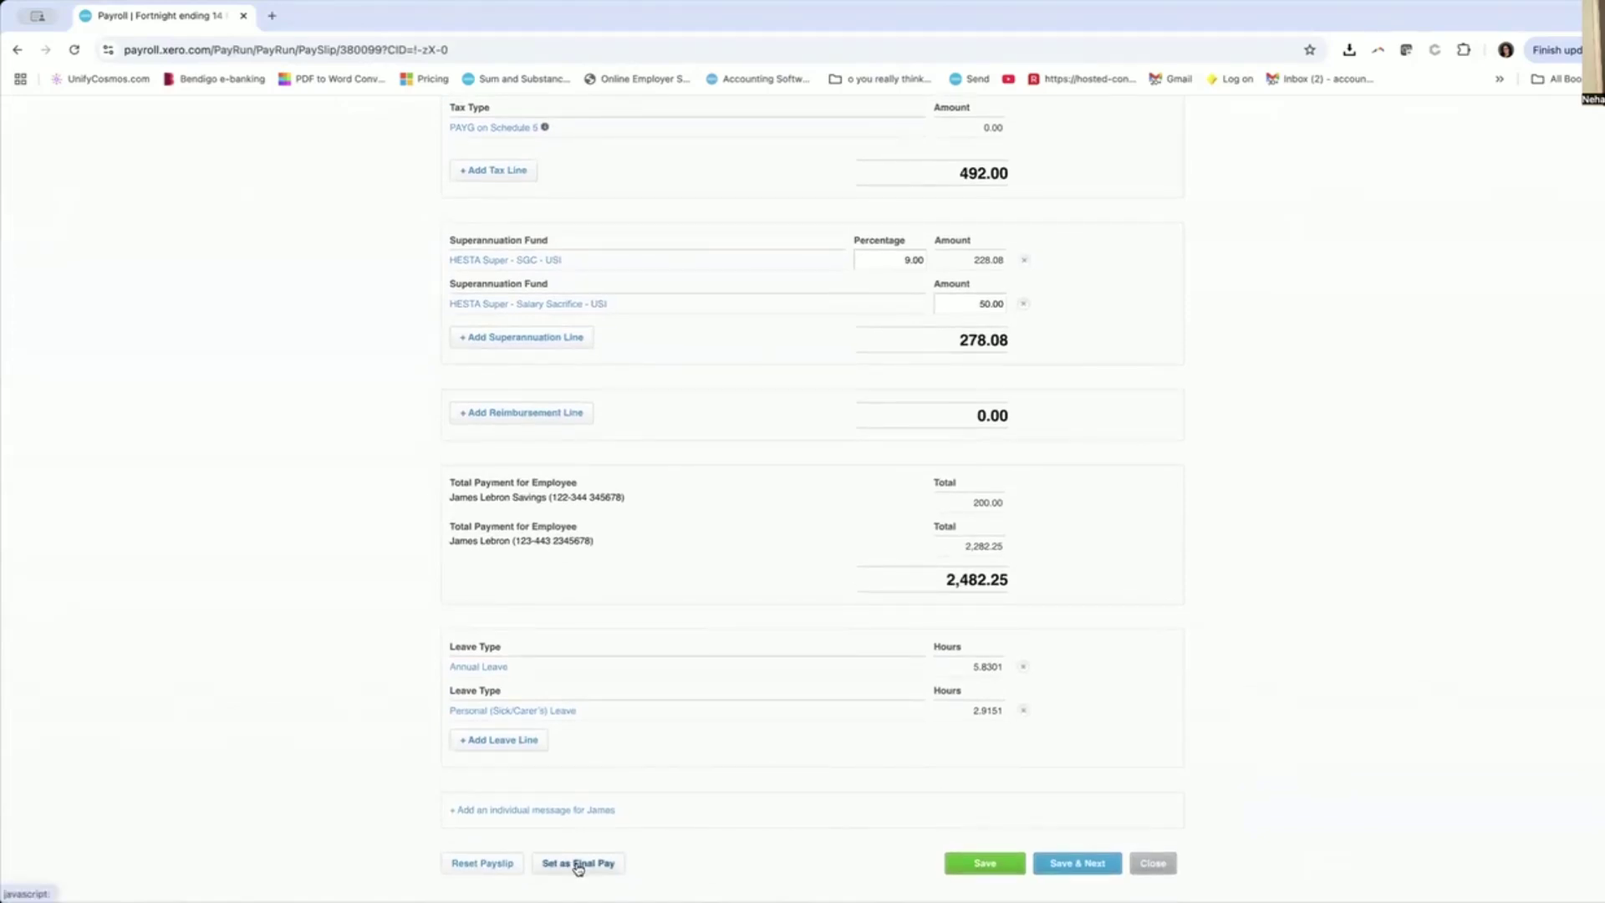
Start Set as Final Pay with termination date 07 Feb 2025 and reason Voluntary cessation.
left_click(576, 865)
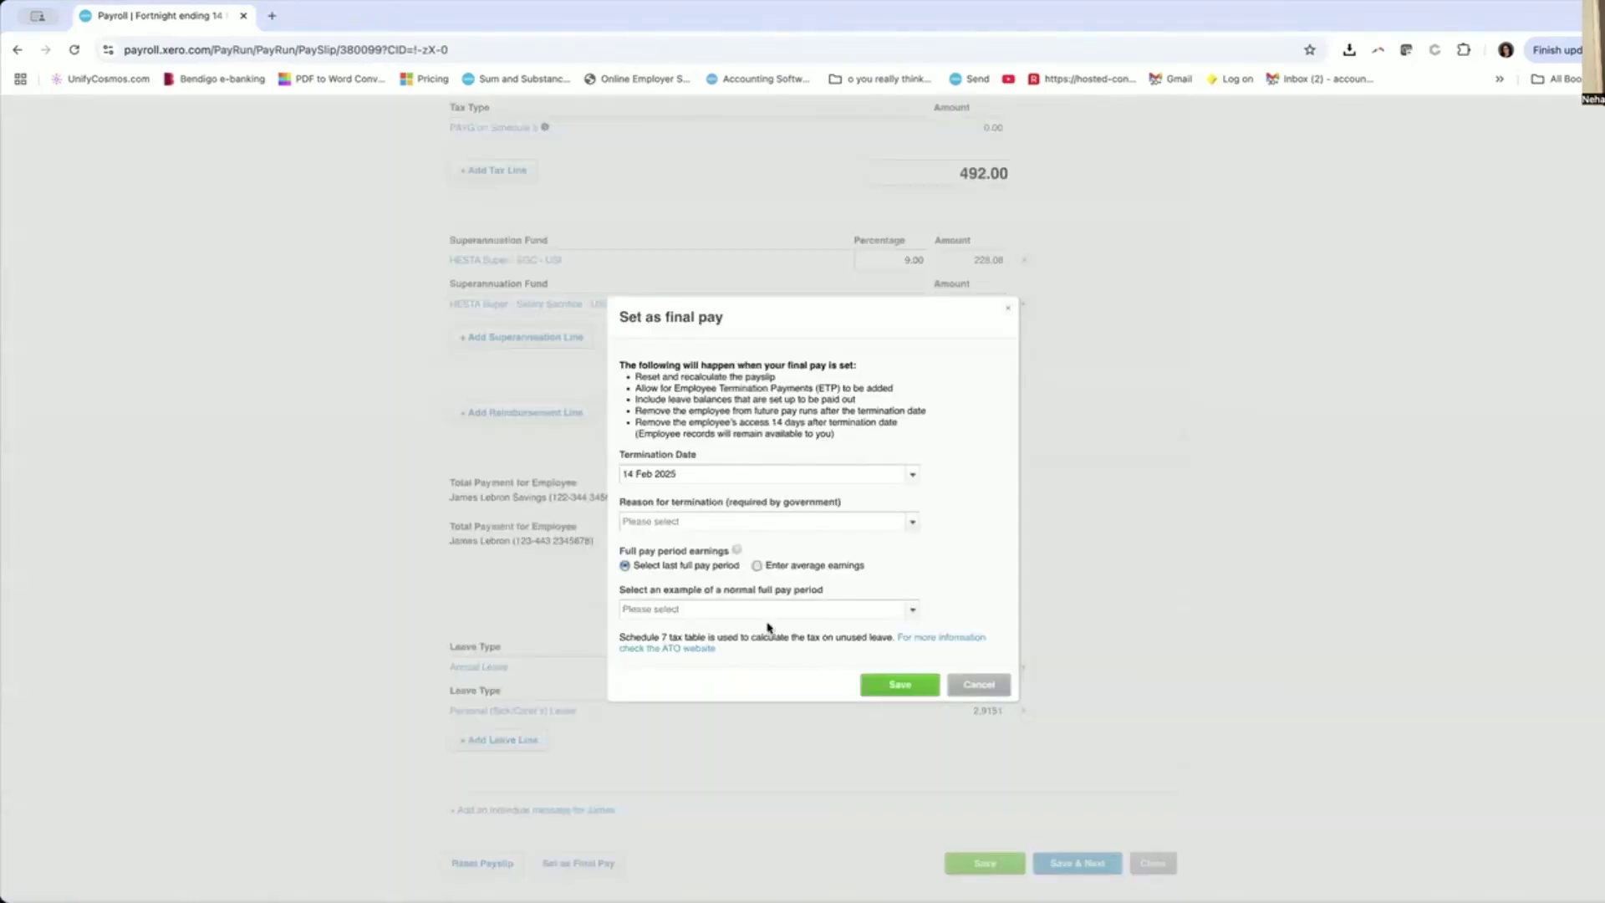
left_click(911, 480)
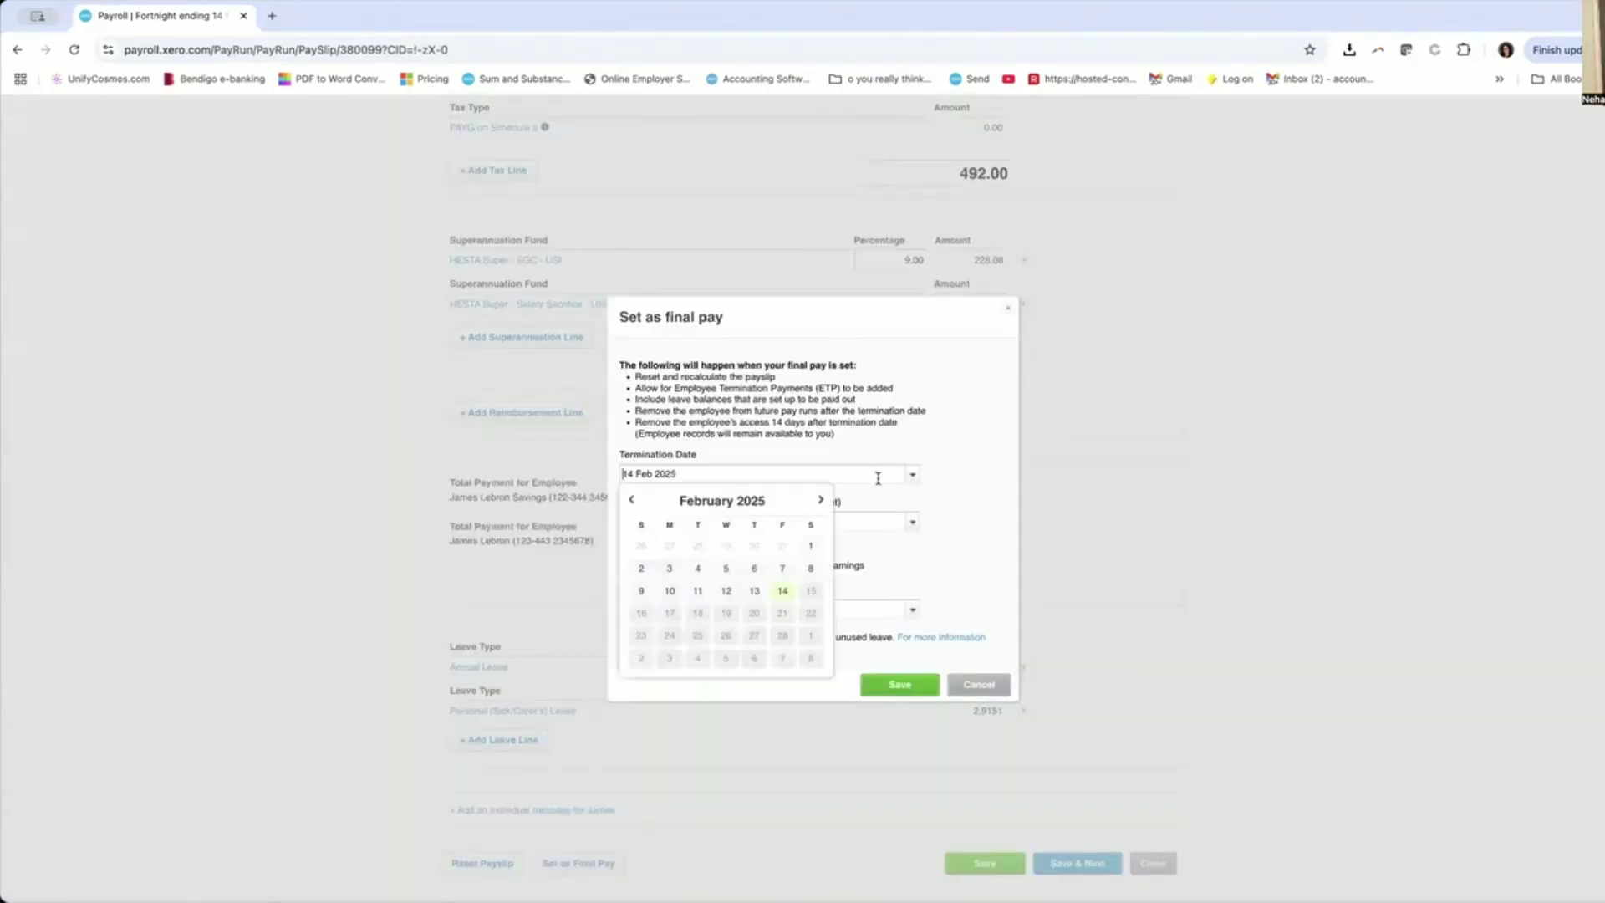
left_click(782, 571)
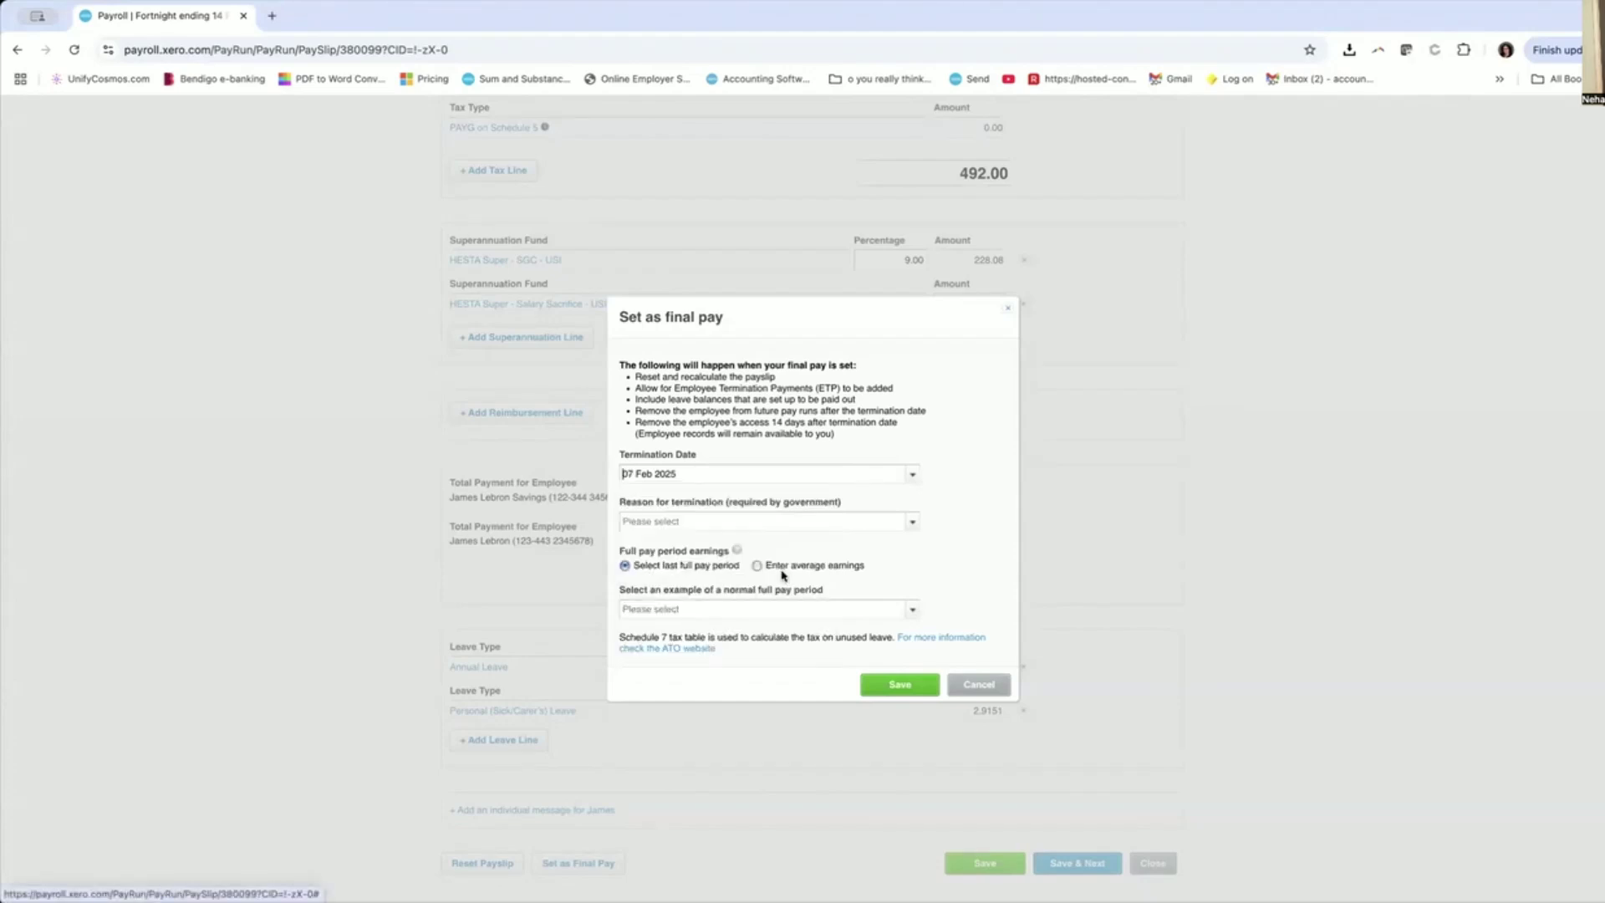
left_click(912, 526)
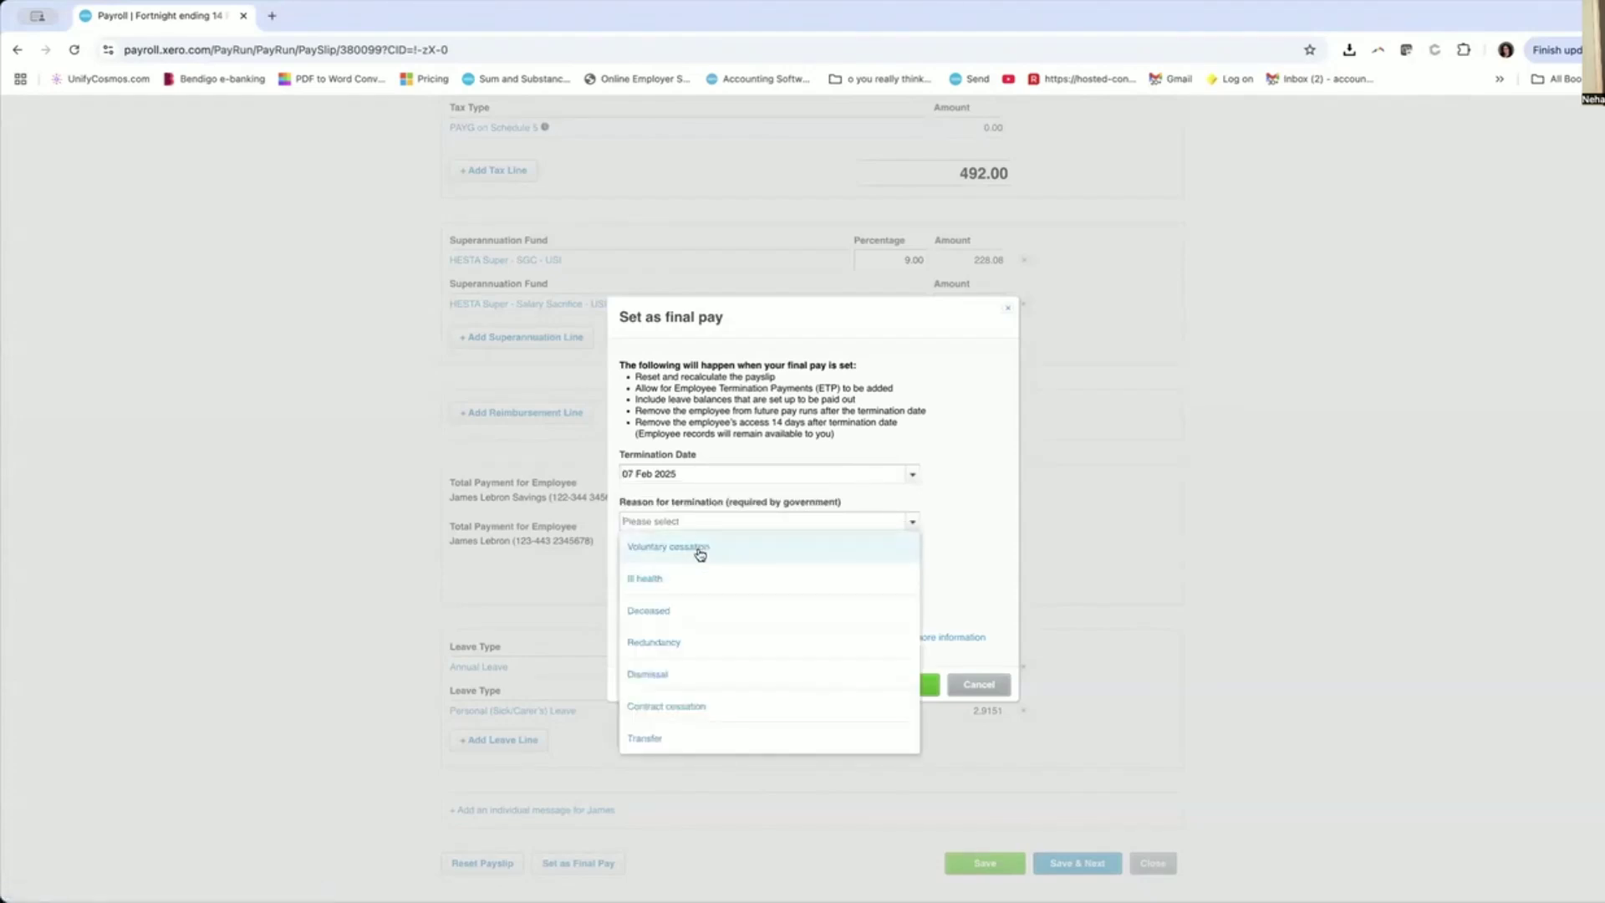
left_click(698, 554)
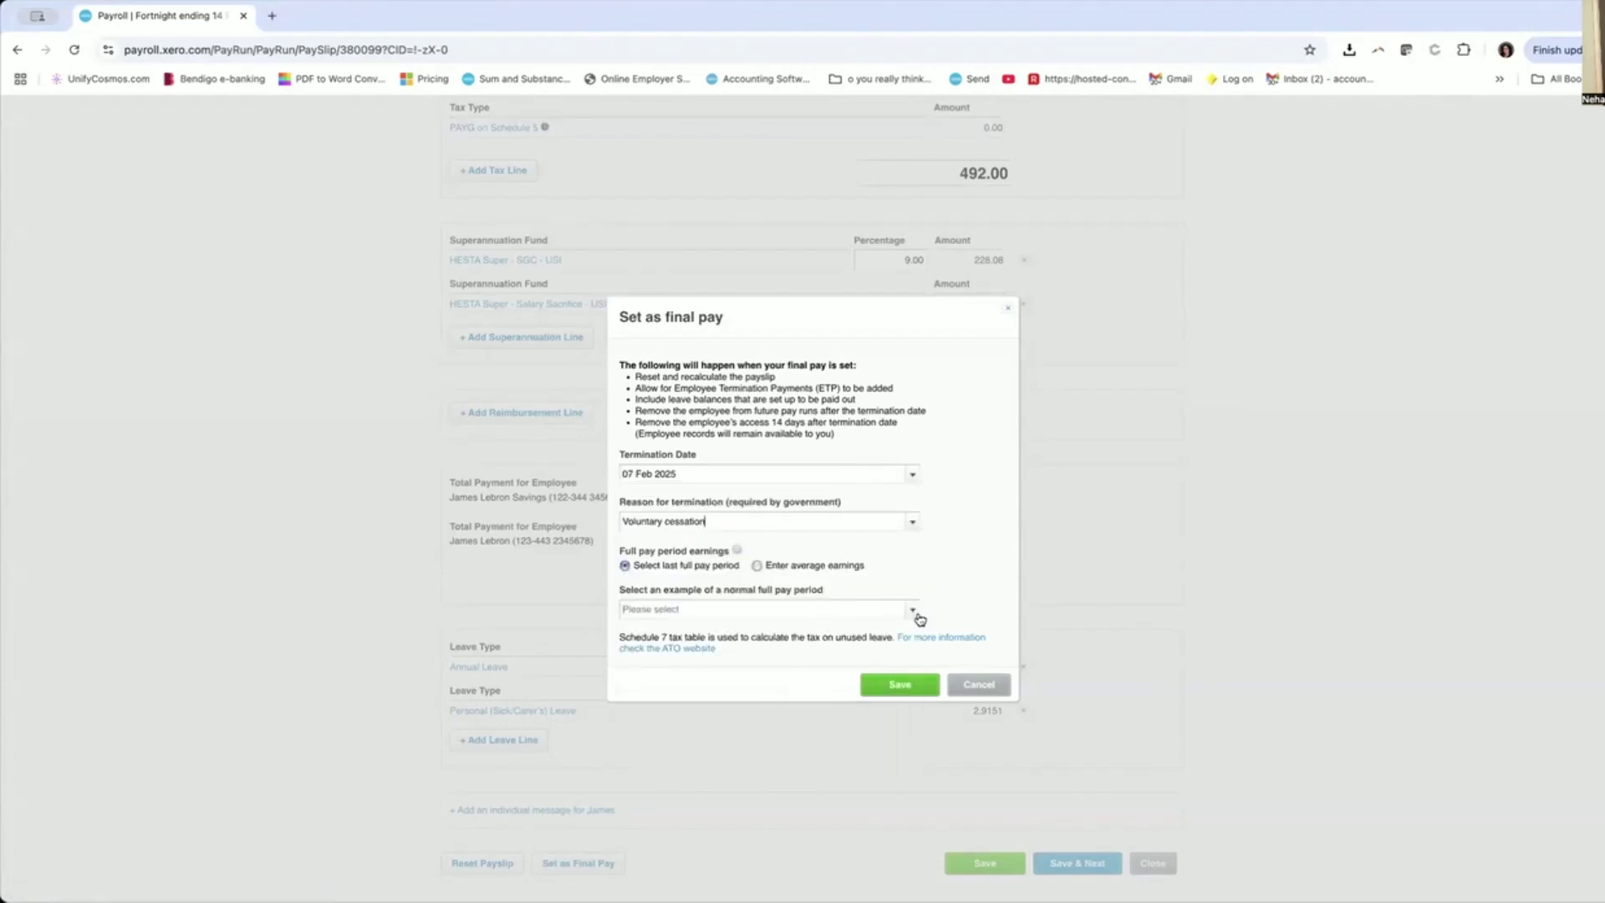
Choose Fortnight ending 31 Jan 2025 as the normal pay period, then duplicate the payslip tab.
left_click(915, 614)
left_click(771, 634)
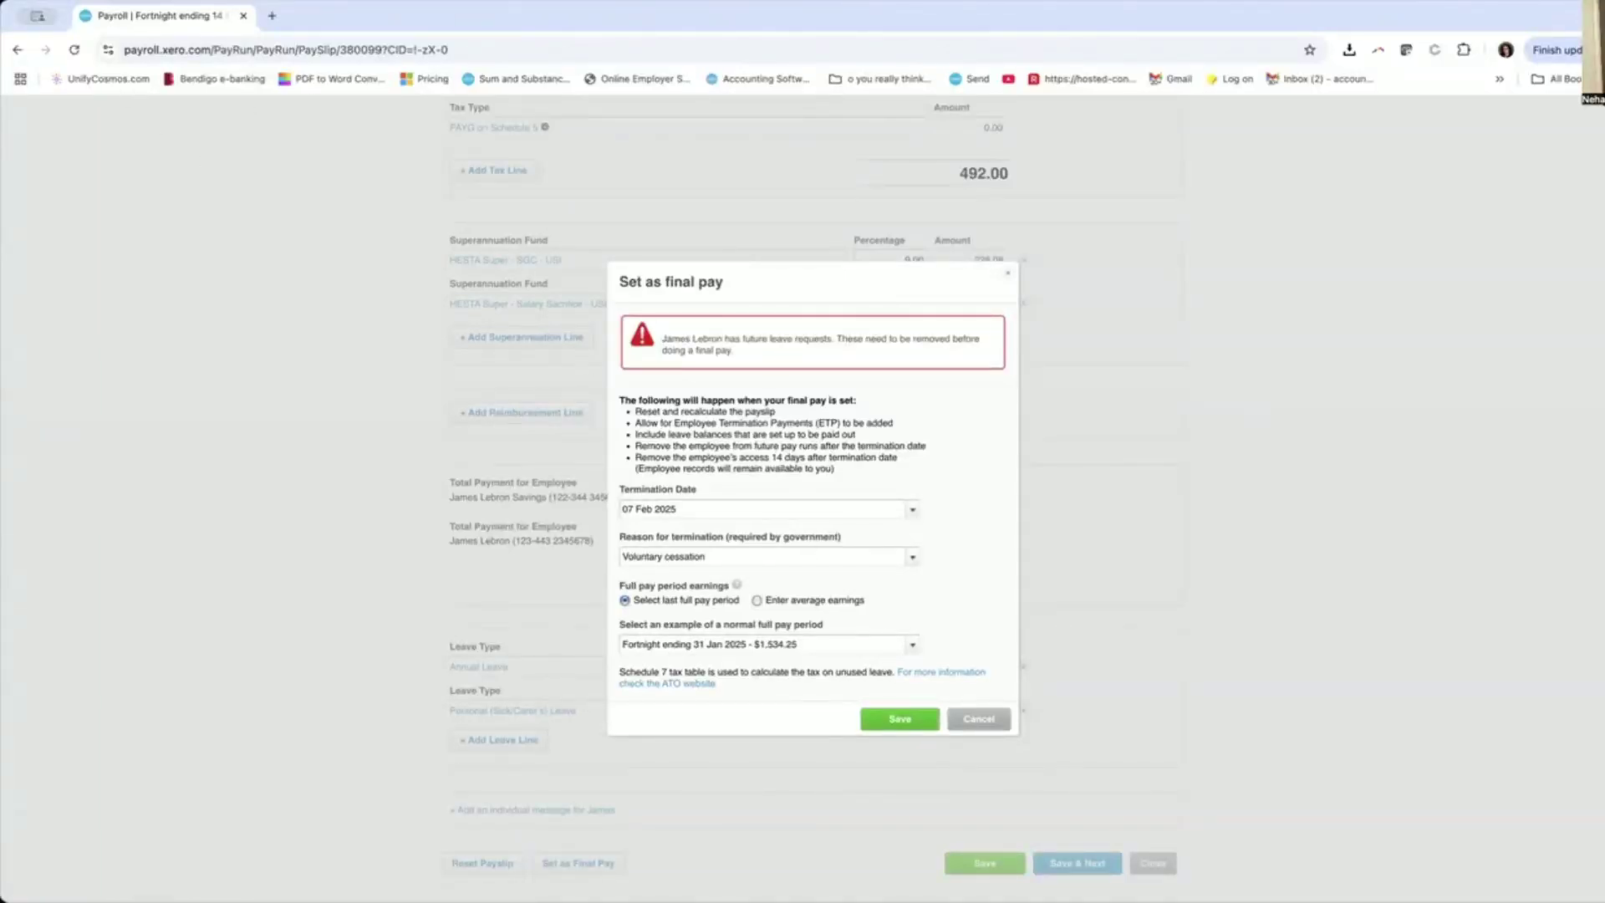
left_click(338, 0)
left_click(355, 63)
scroll(408, 201, "up", 3)
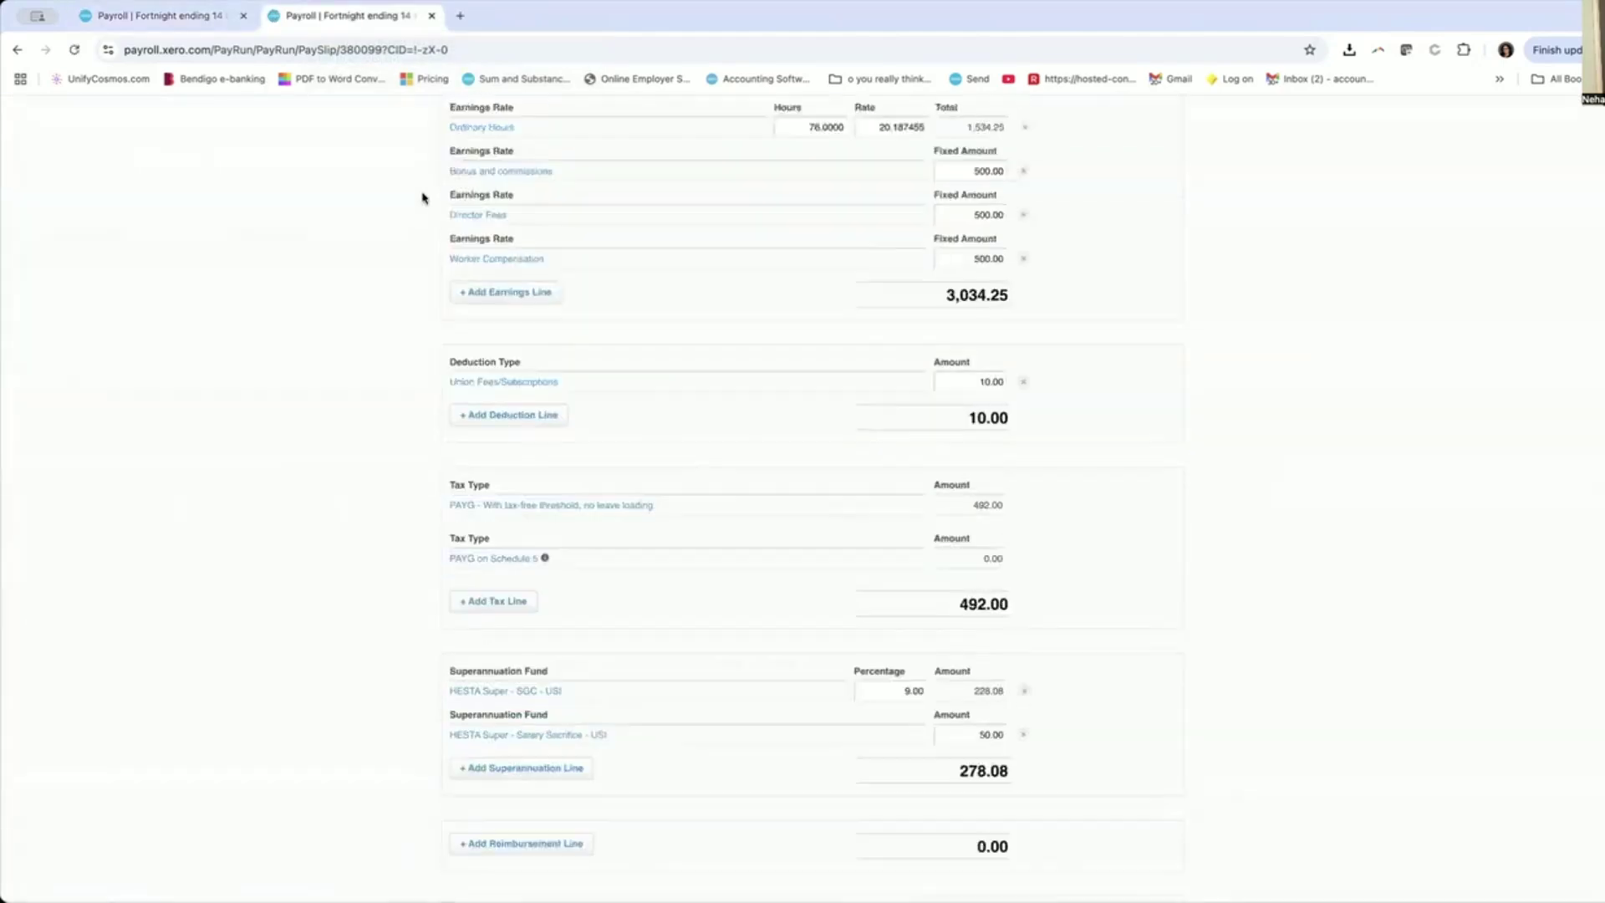
scroll(420, 197, "up", 3)
Go to the employee list and view James Lebron's leave balances and requests.
left_click(437, 160)
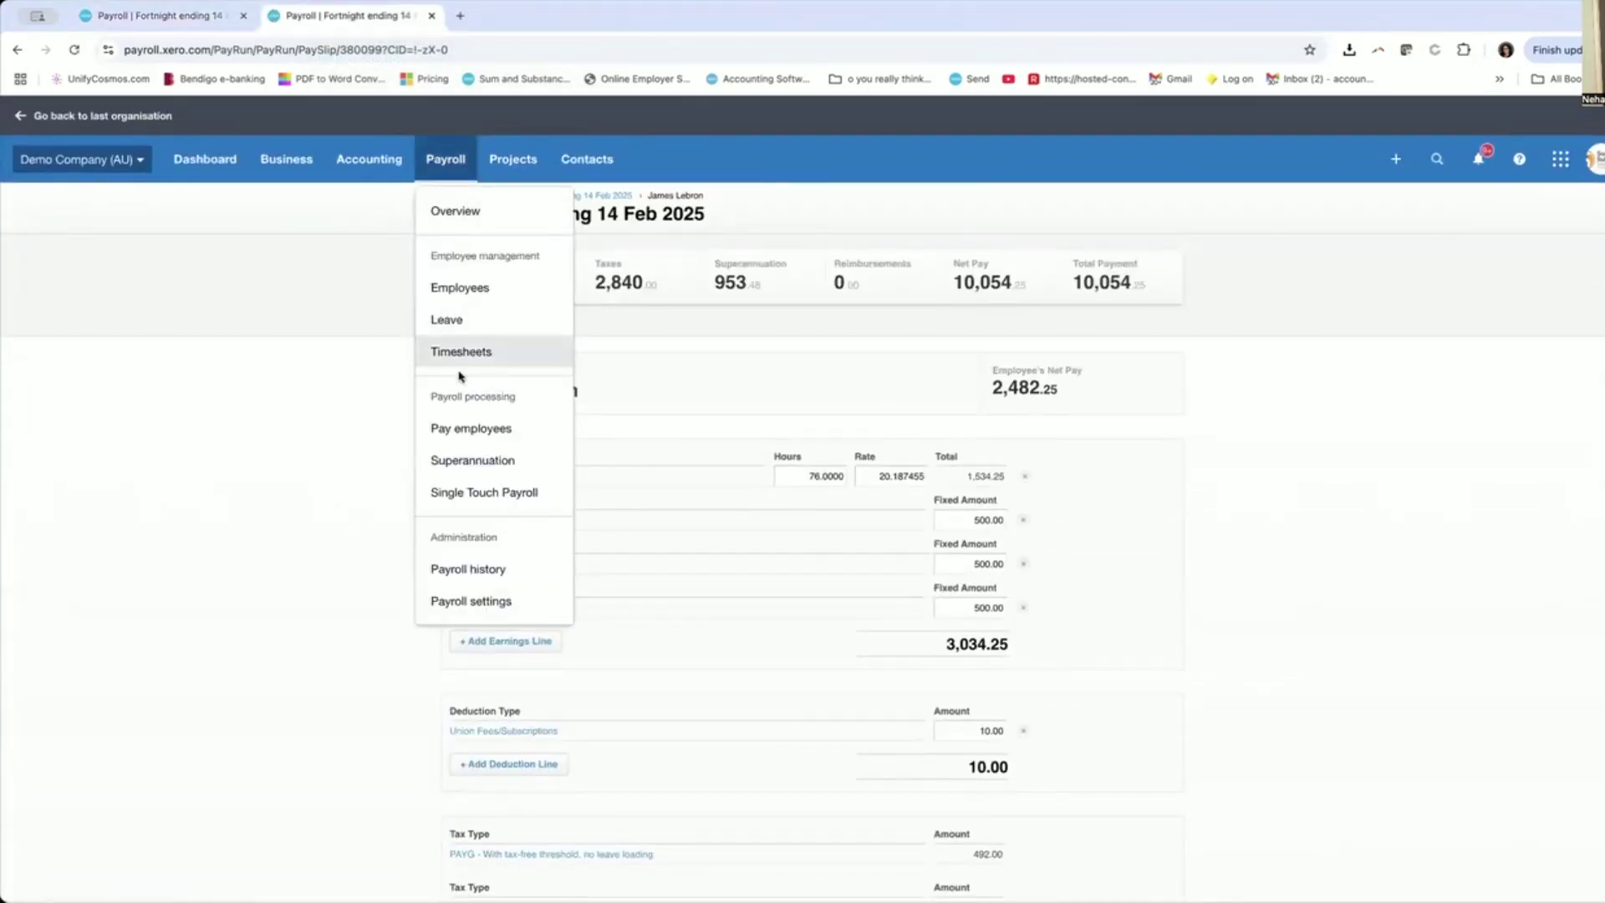
left_click(462, 298)
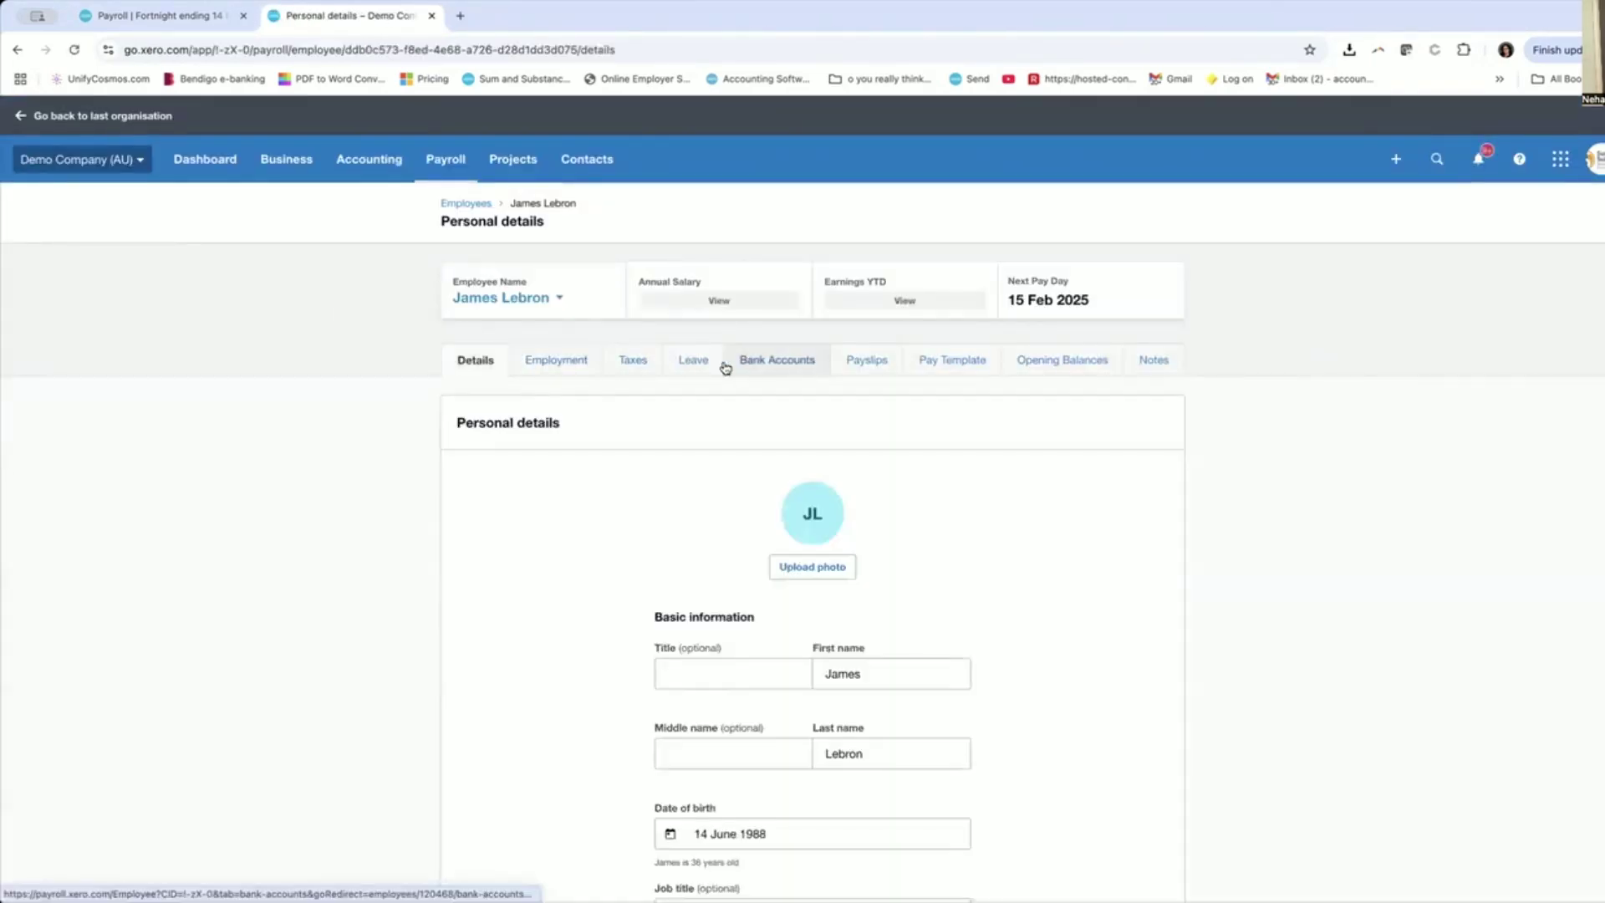
left_click(699, 366)
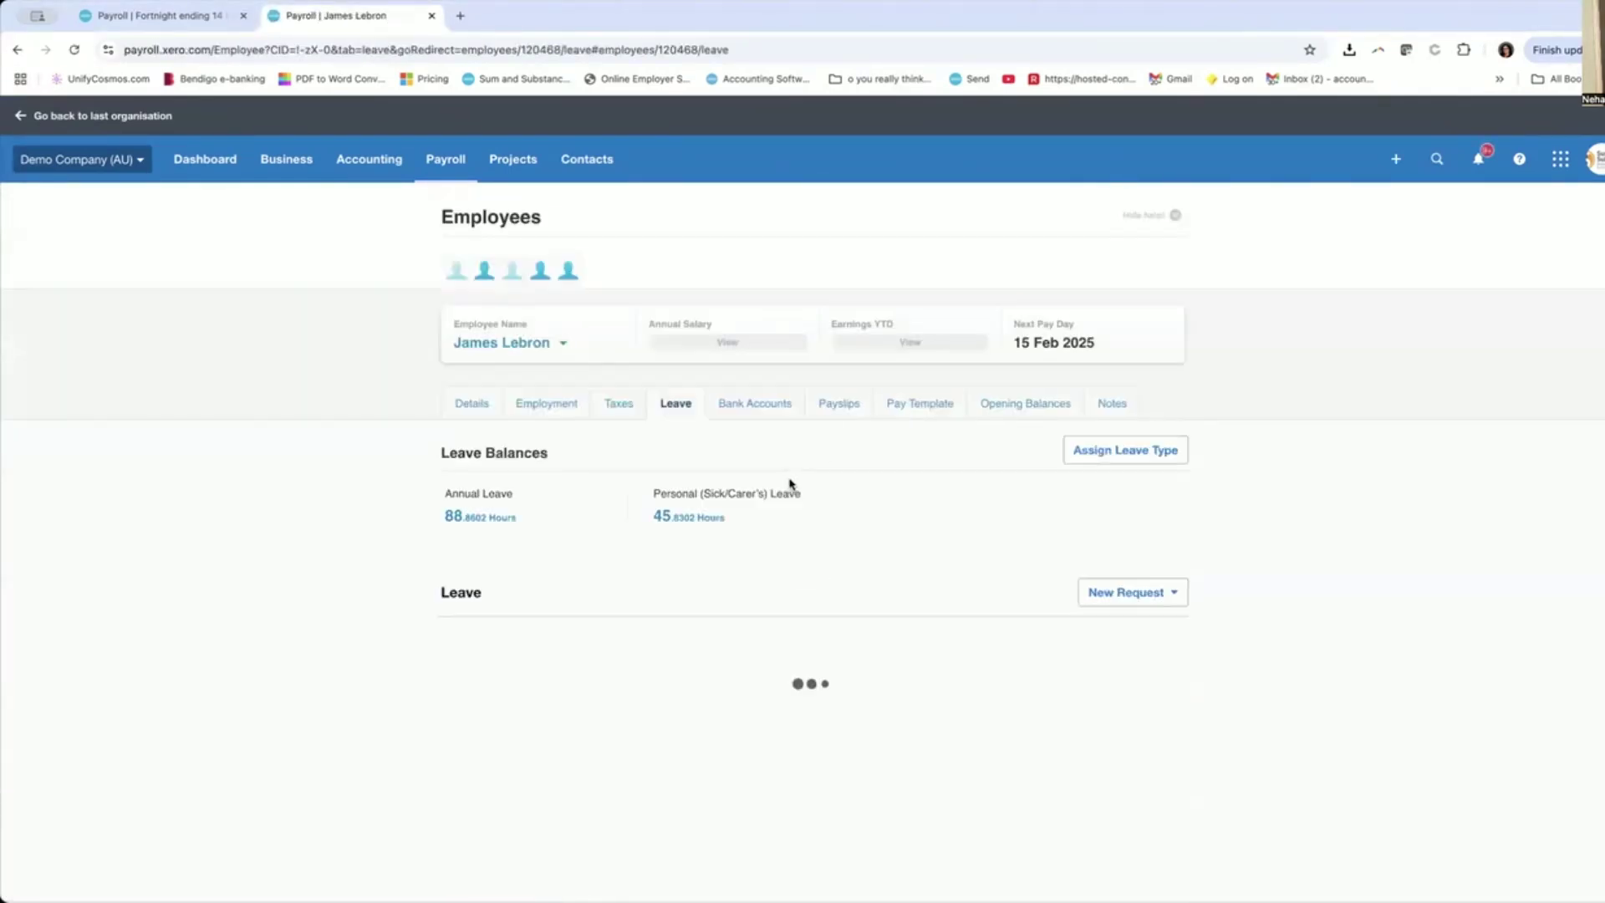
scroll(904, 572, "down", 3)
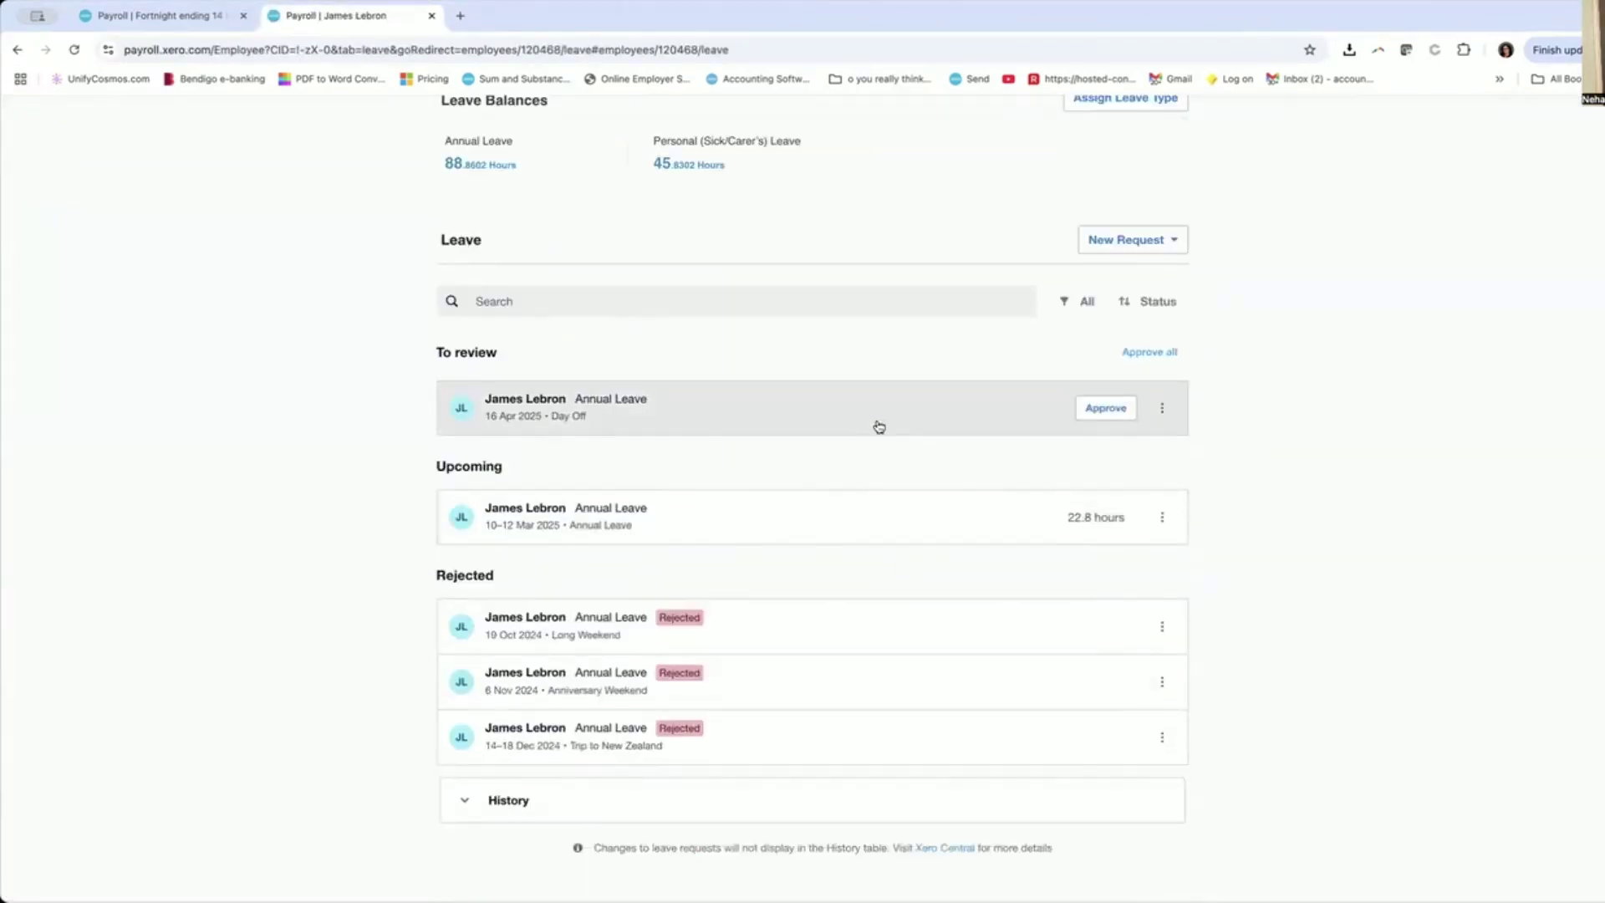
Reject the 16 Apr 2025 day-off request and the upcoming 10–12 Mar 2025 annual leave.
left_click(1161, 409)
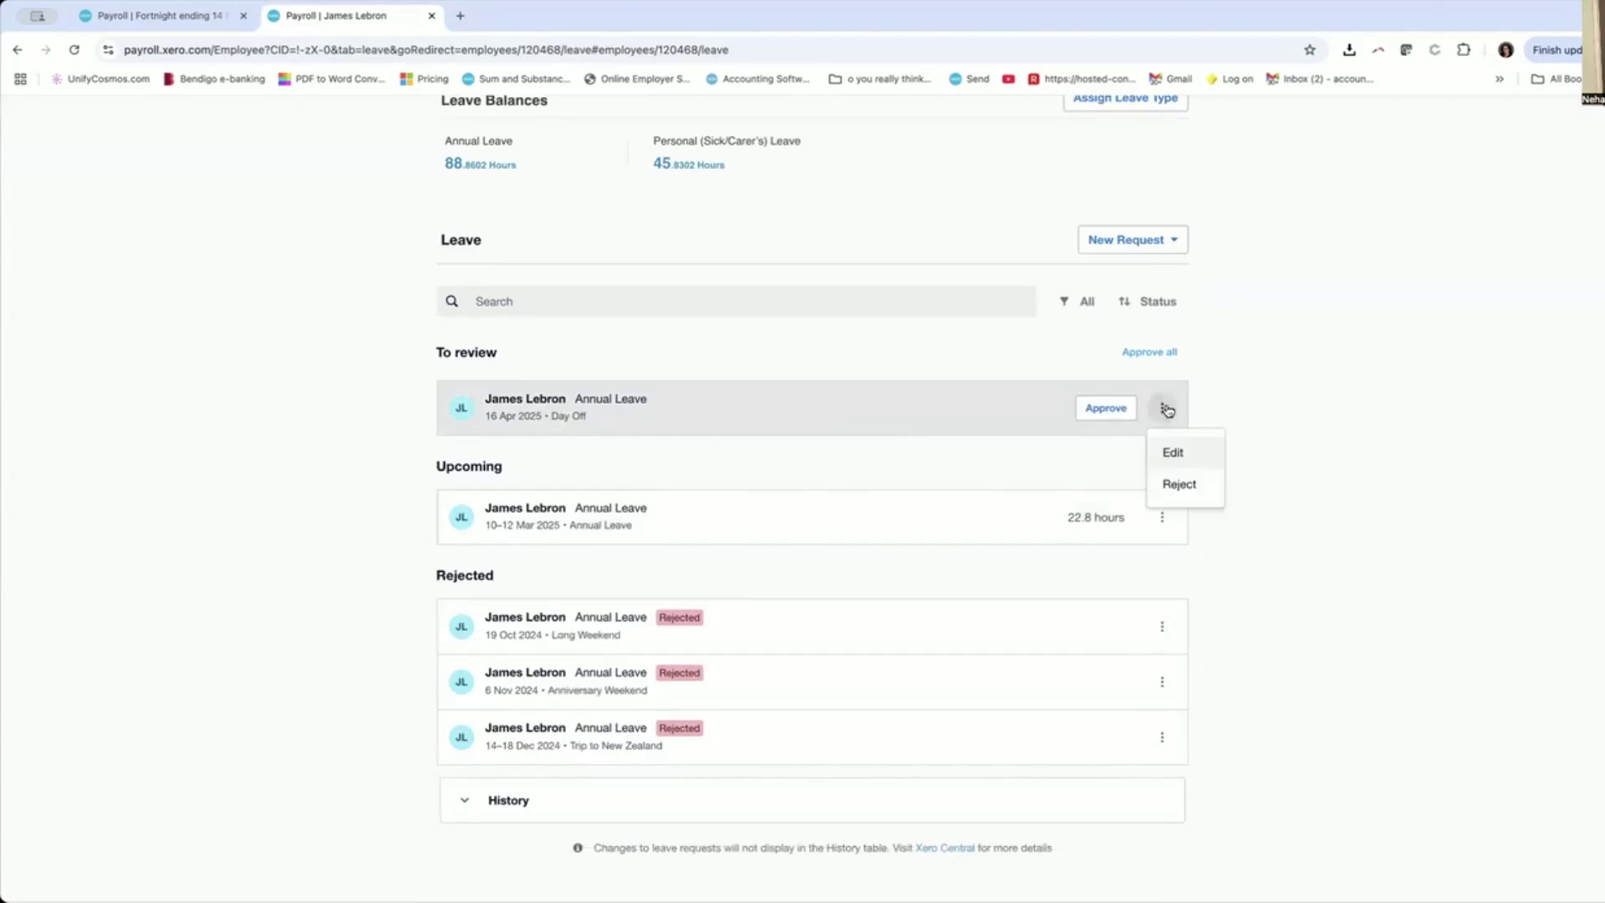
left_click(1171, 487)
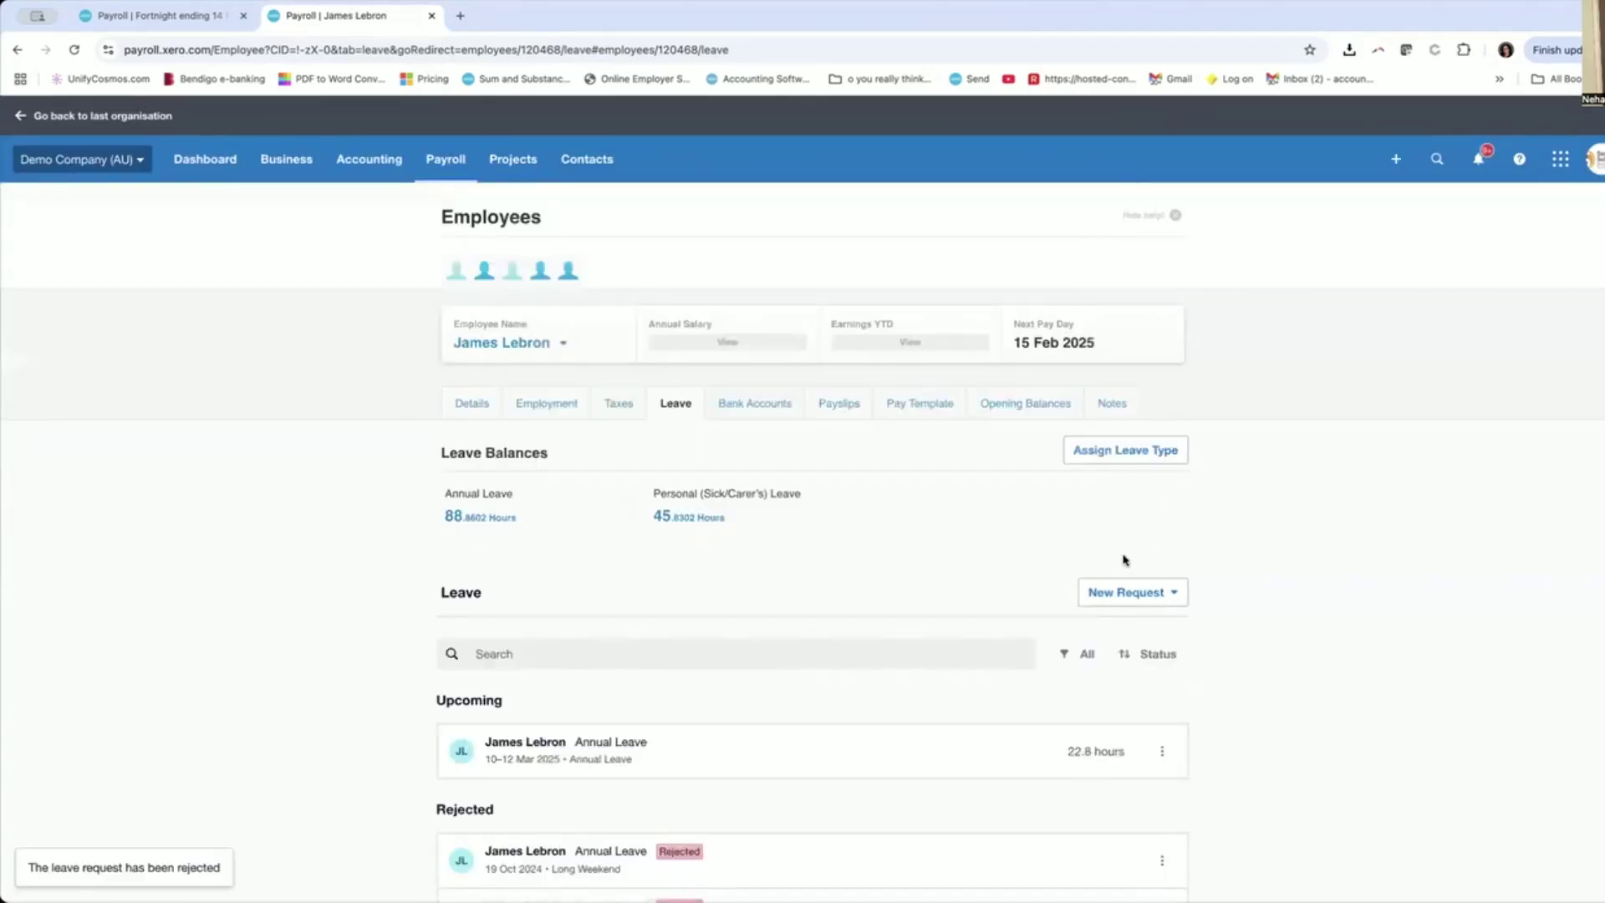
scroll(1123, 560, "down", 2)
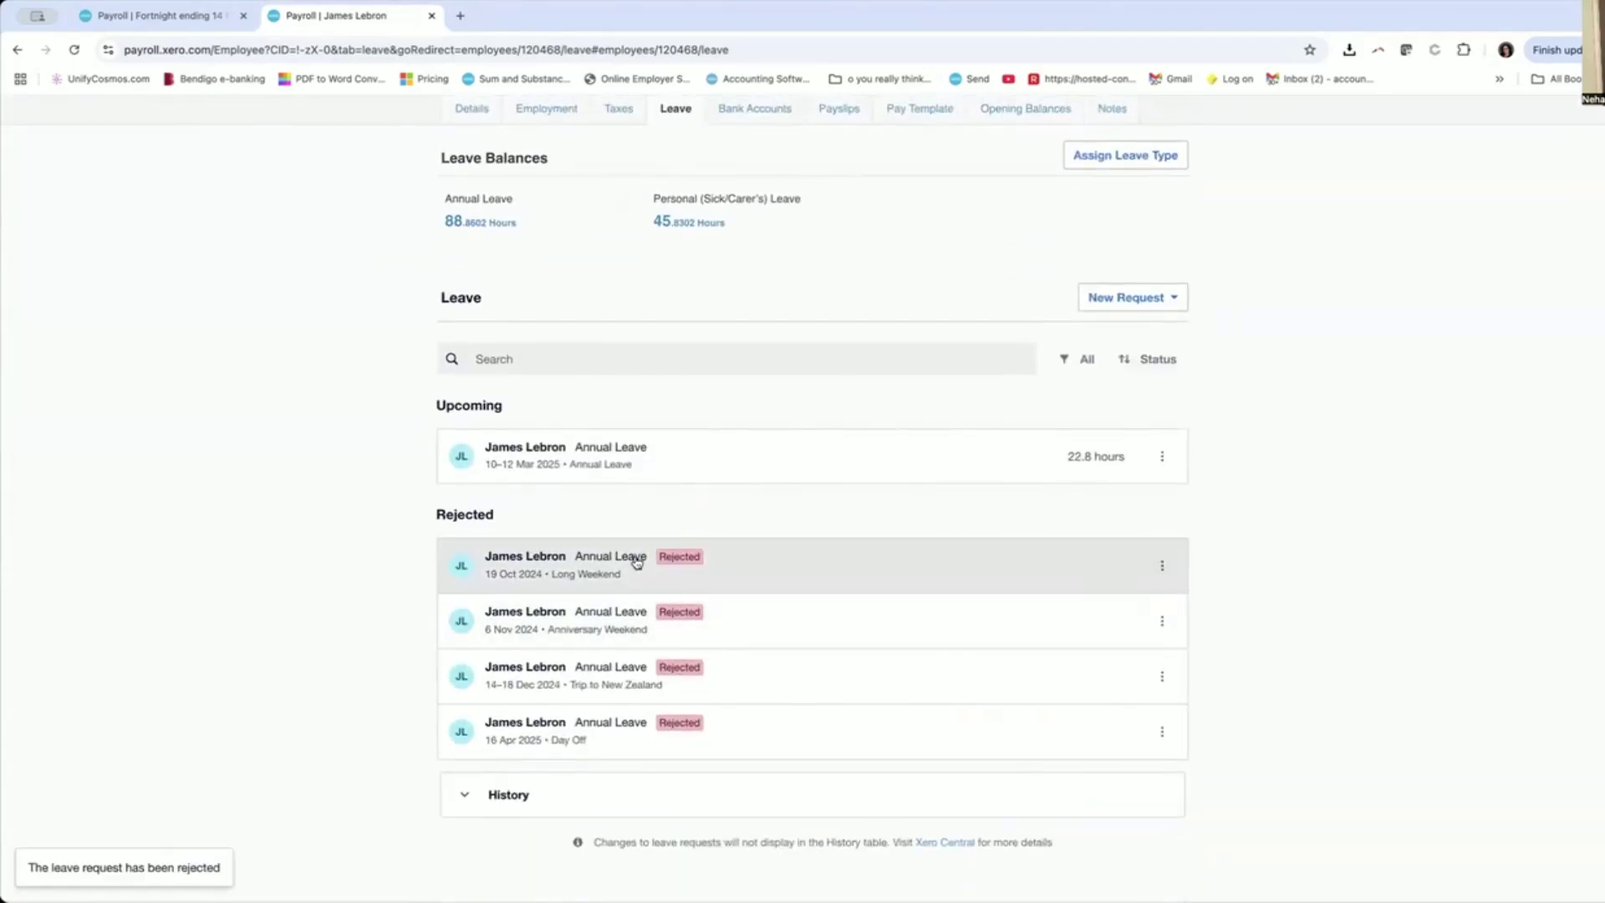
left_click(1165, 463)
left_click(1170, 531)
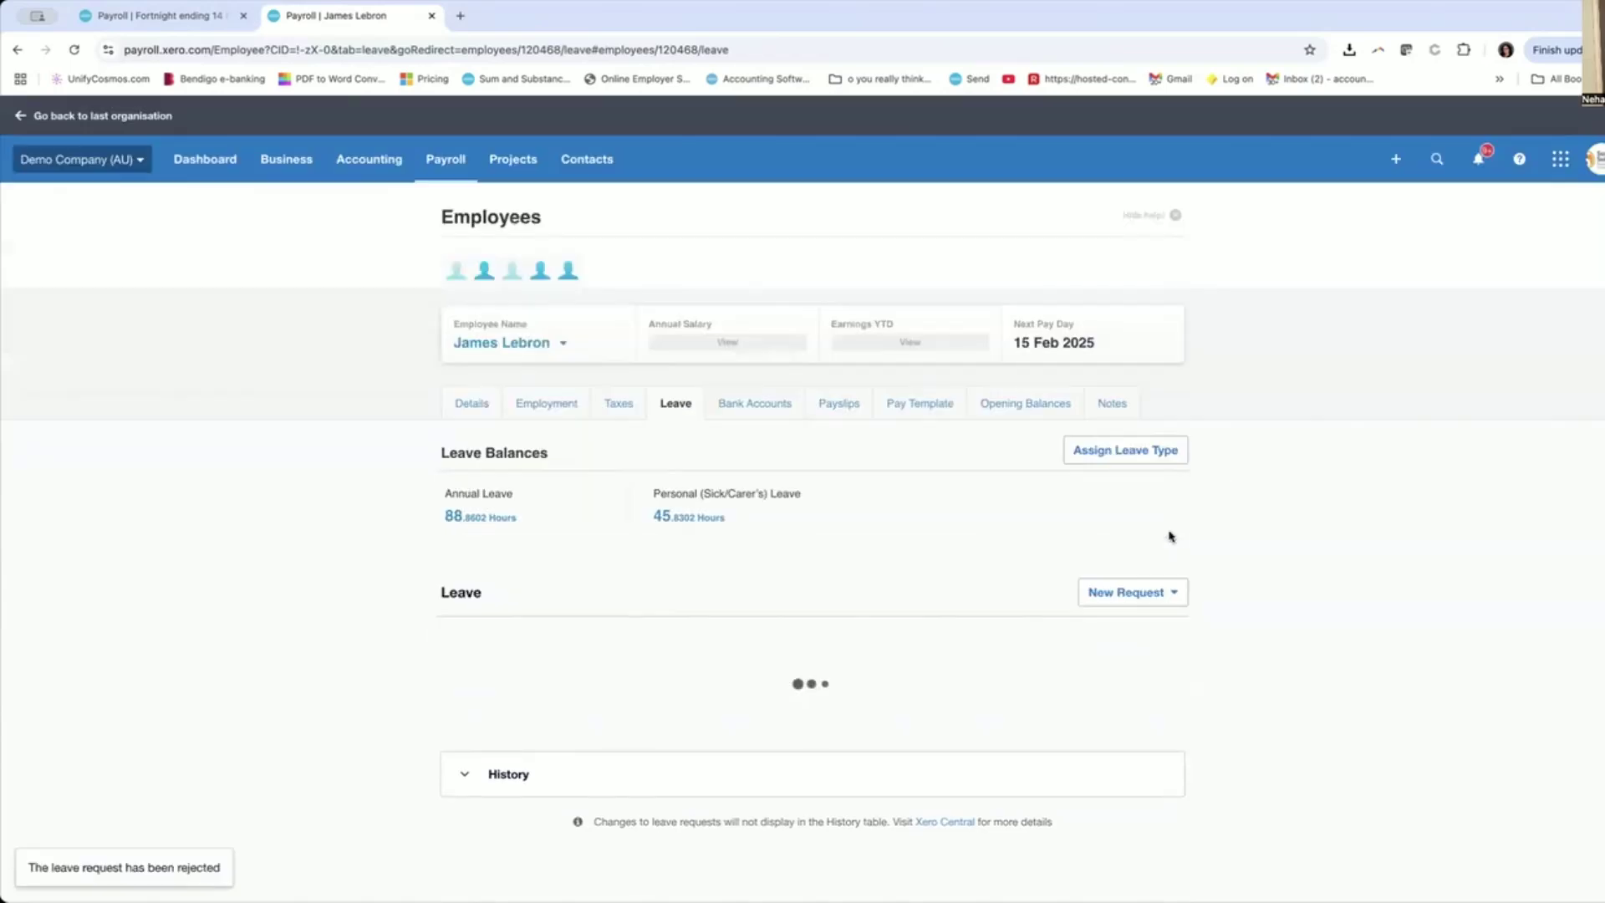
Save the payslip as final pay and reduce Ordinary Hours to 38.
left_click(154, 17)
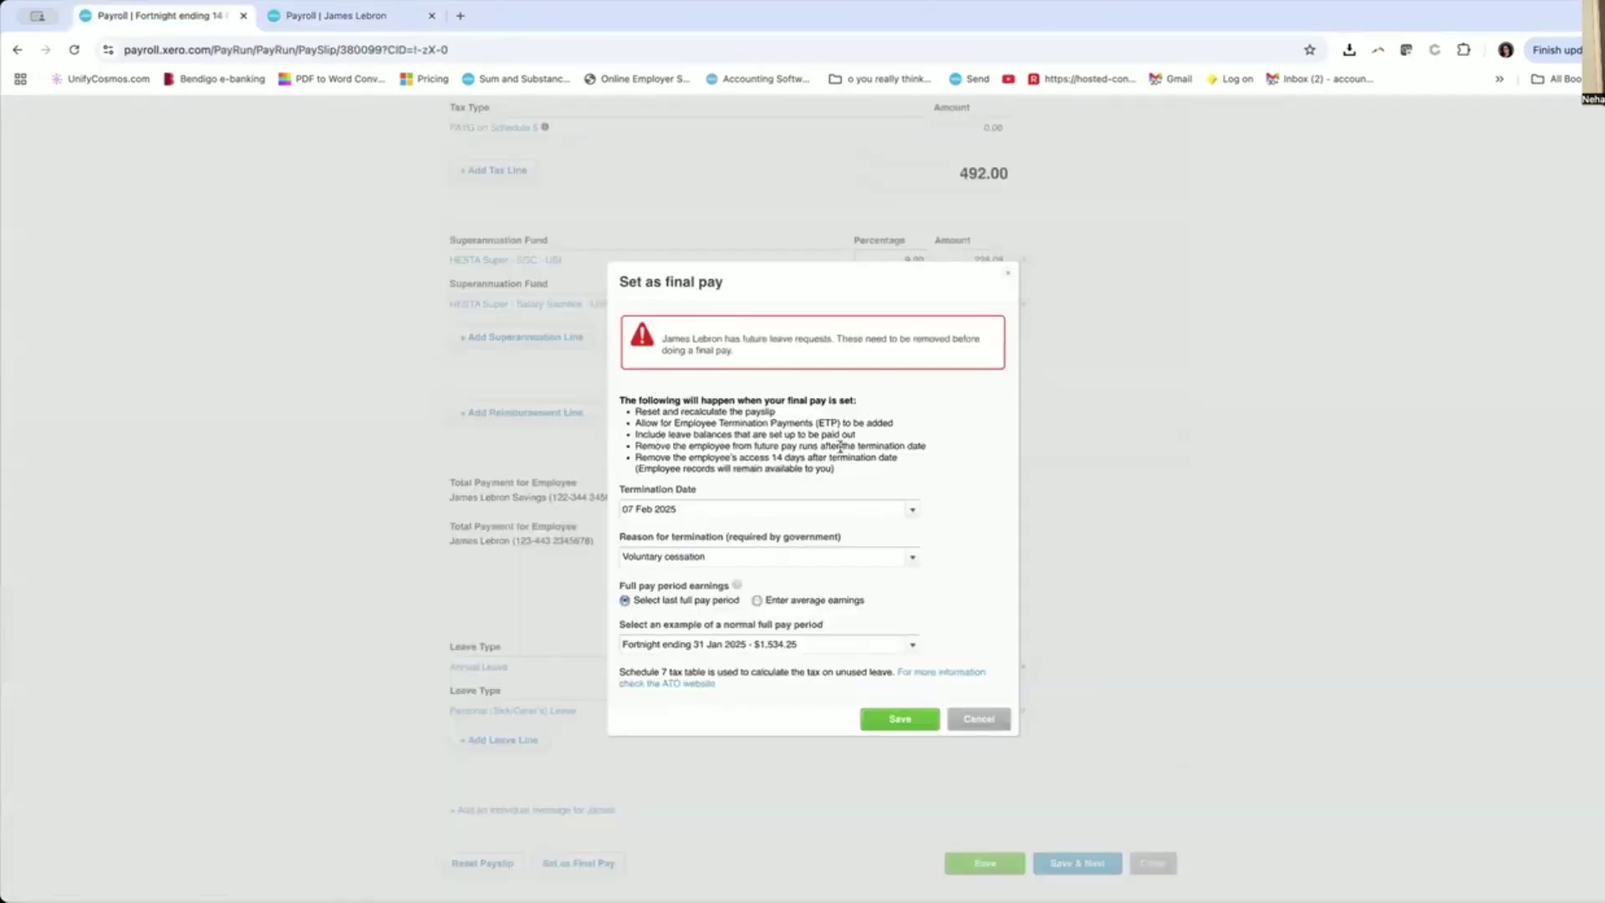
left_click(912, 717)
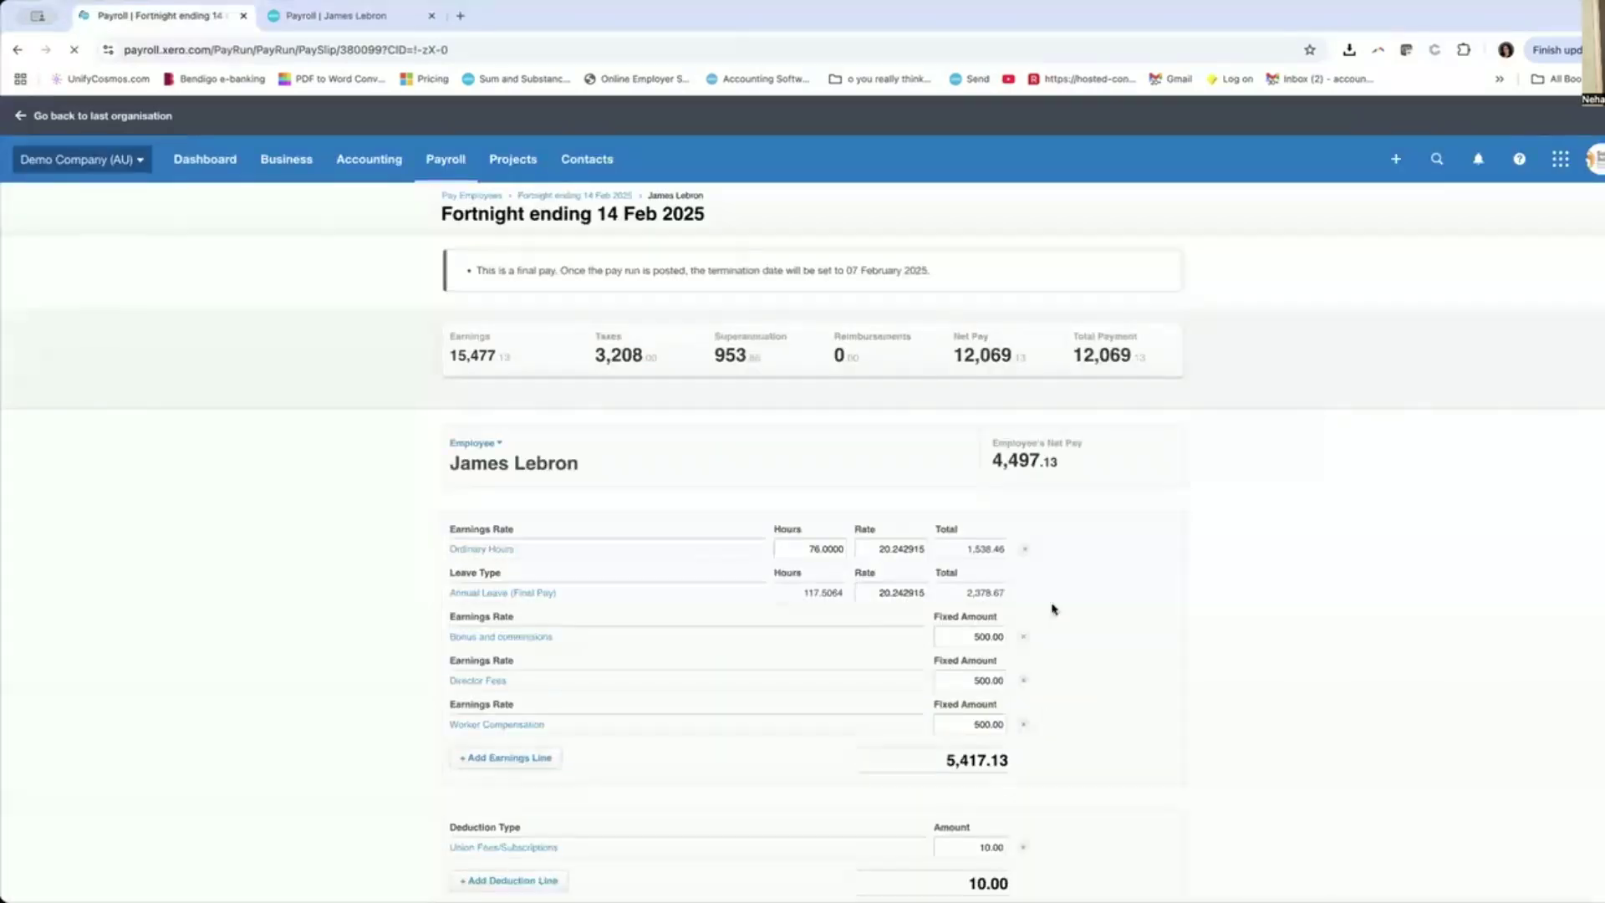
left_click(809, 552)
type("3")
type("8")
key("Tab")
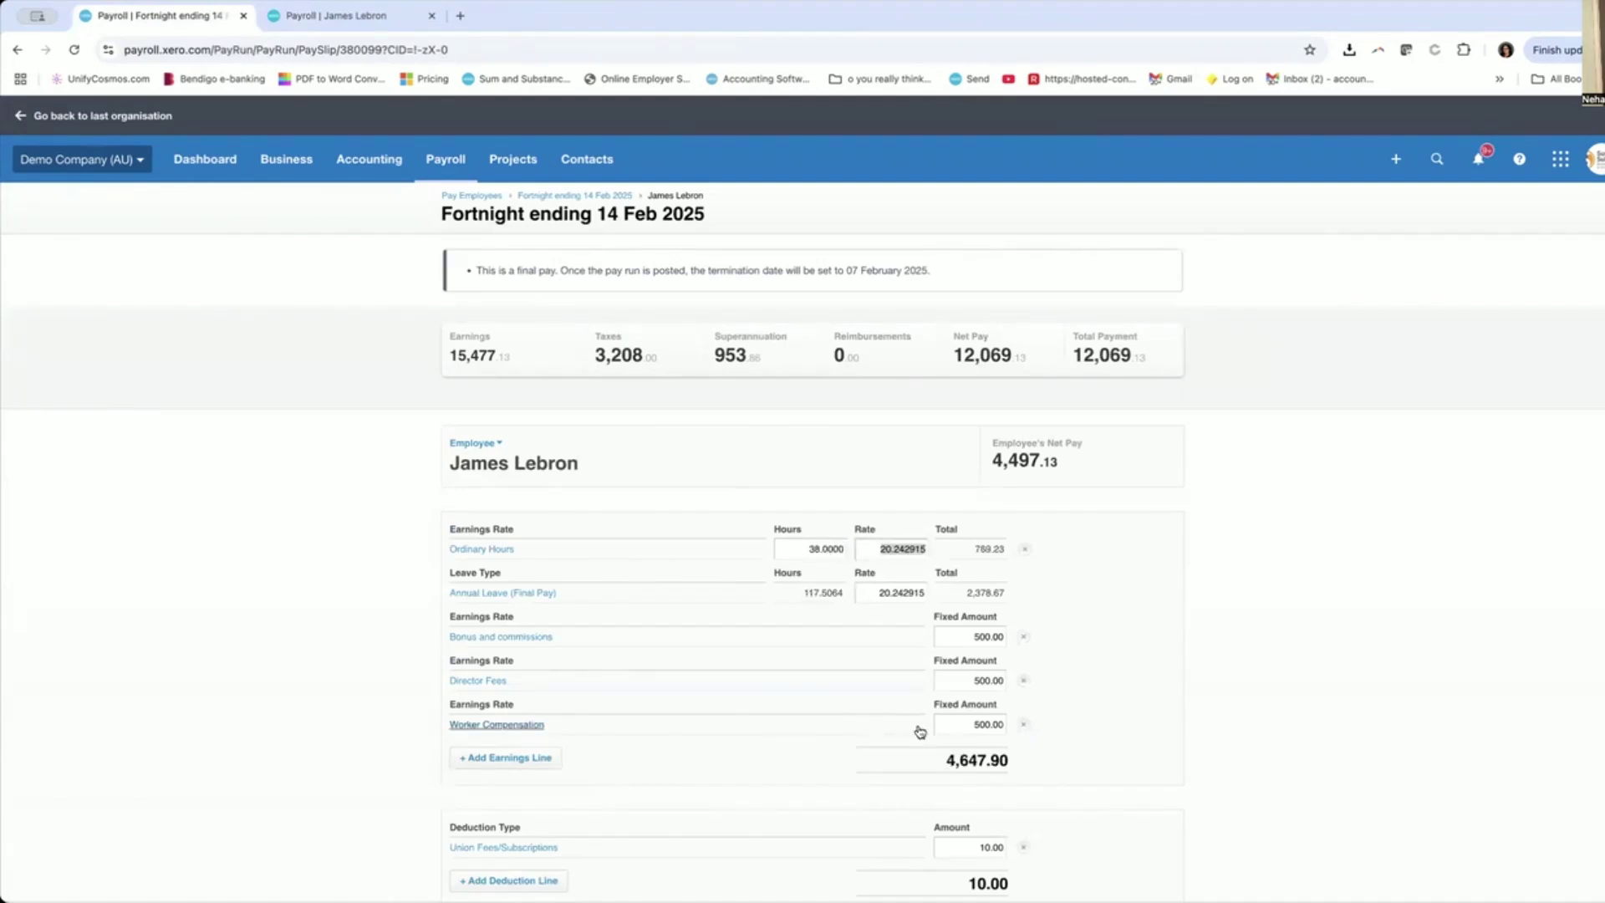
Remove the Bonus and commissions, Director Fees and Worker Compensation earnings lines.
left_click(1026, 639)
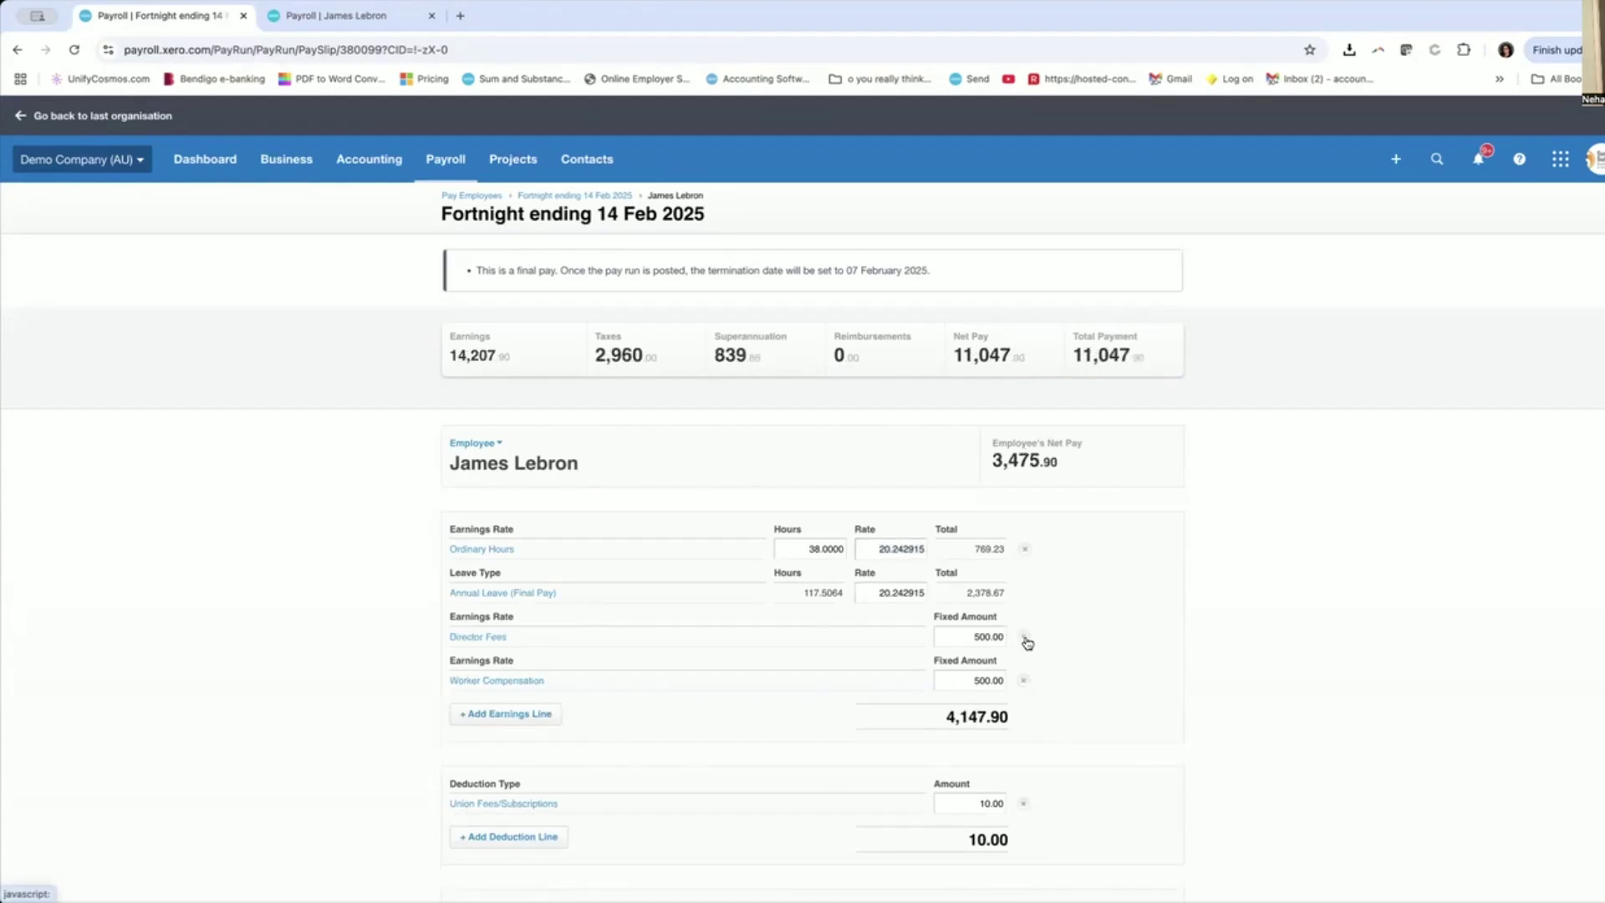
left_click(1025, 637)
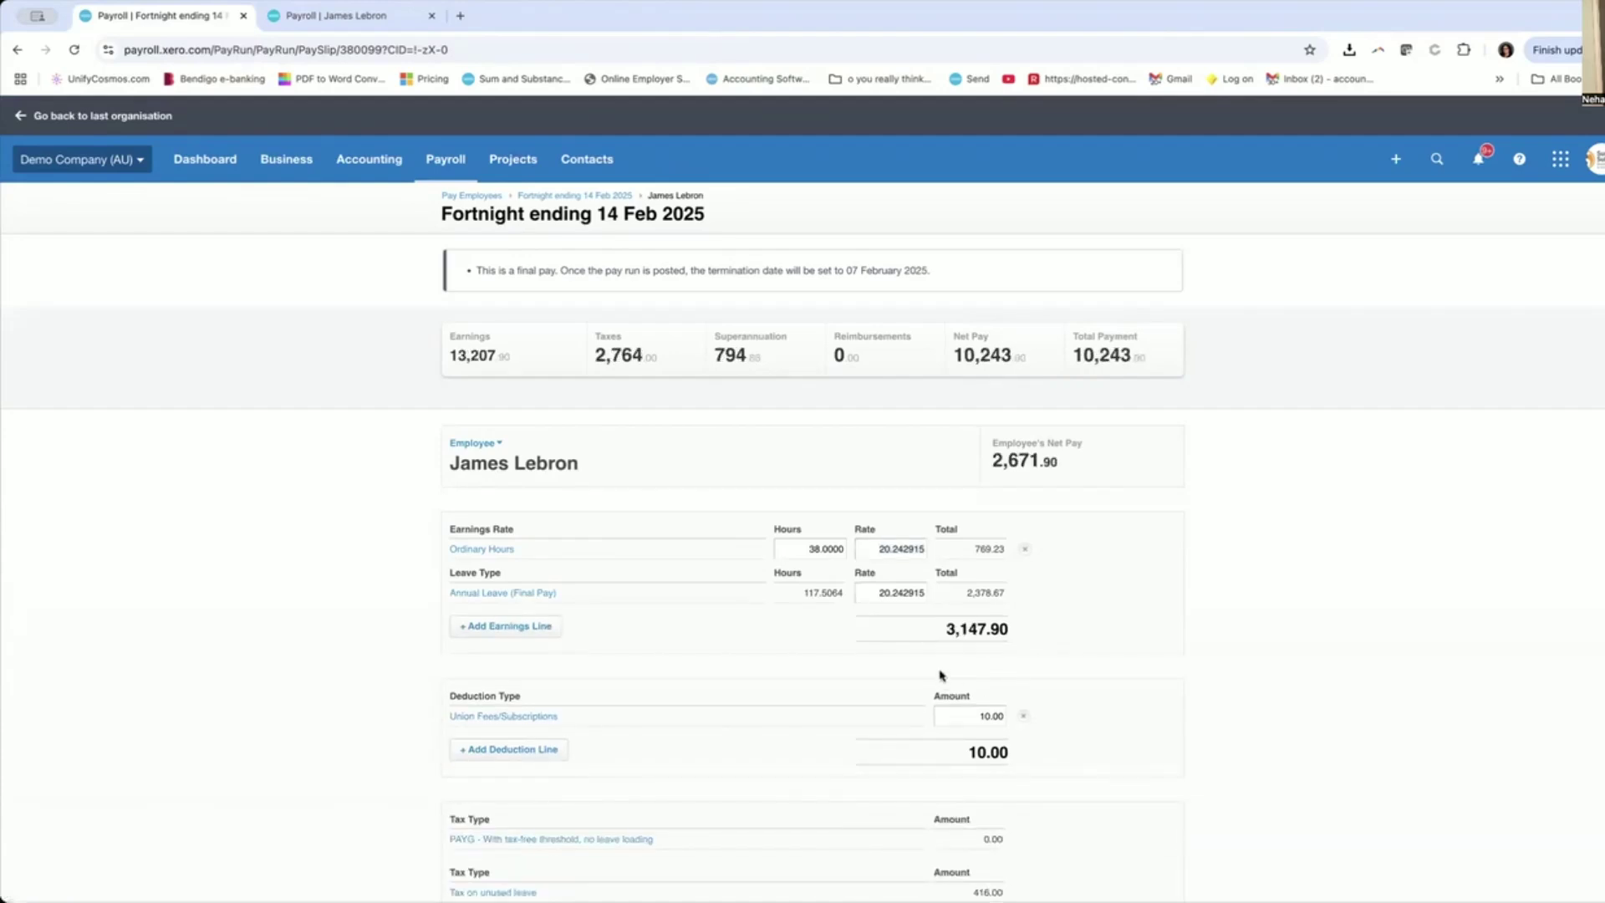
scroll(886, 697, "down", 1)
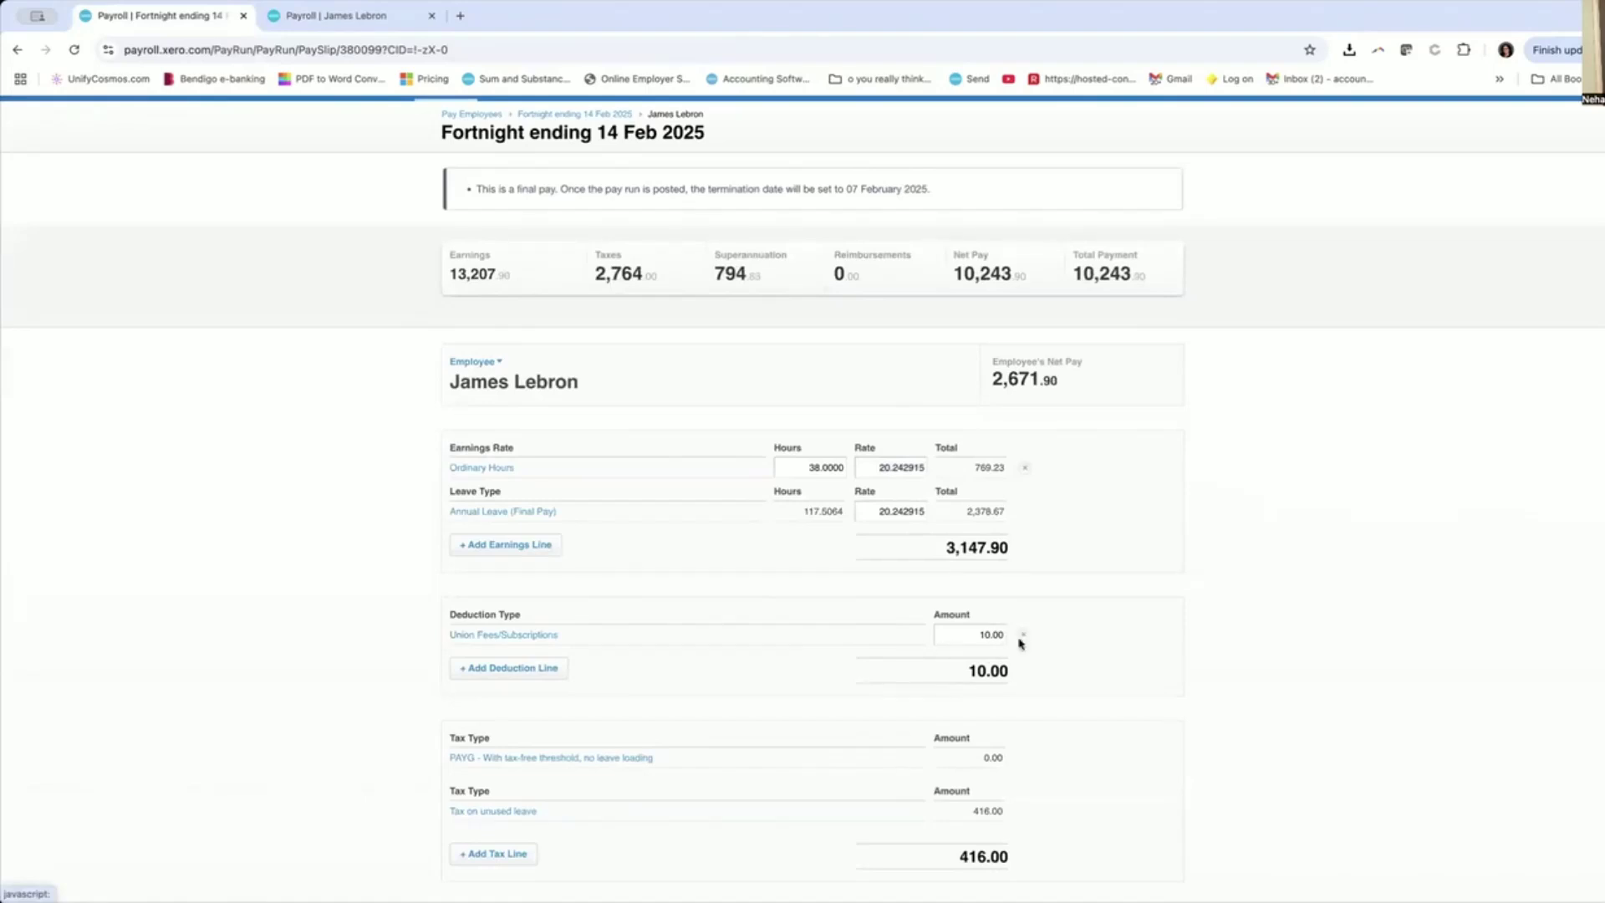
scroll(1037, 688, "down", 1)
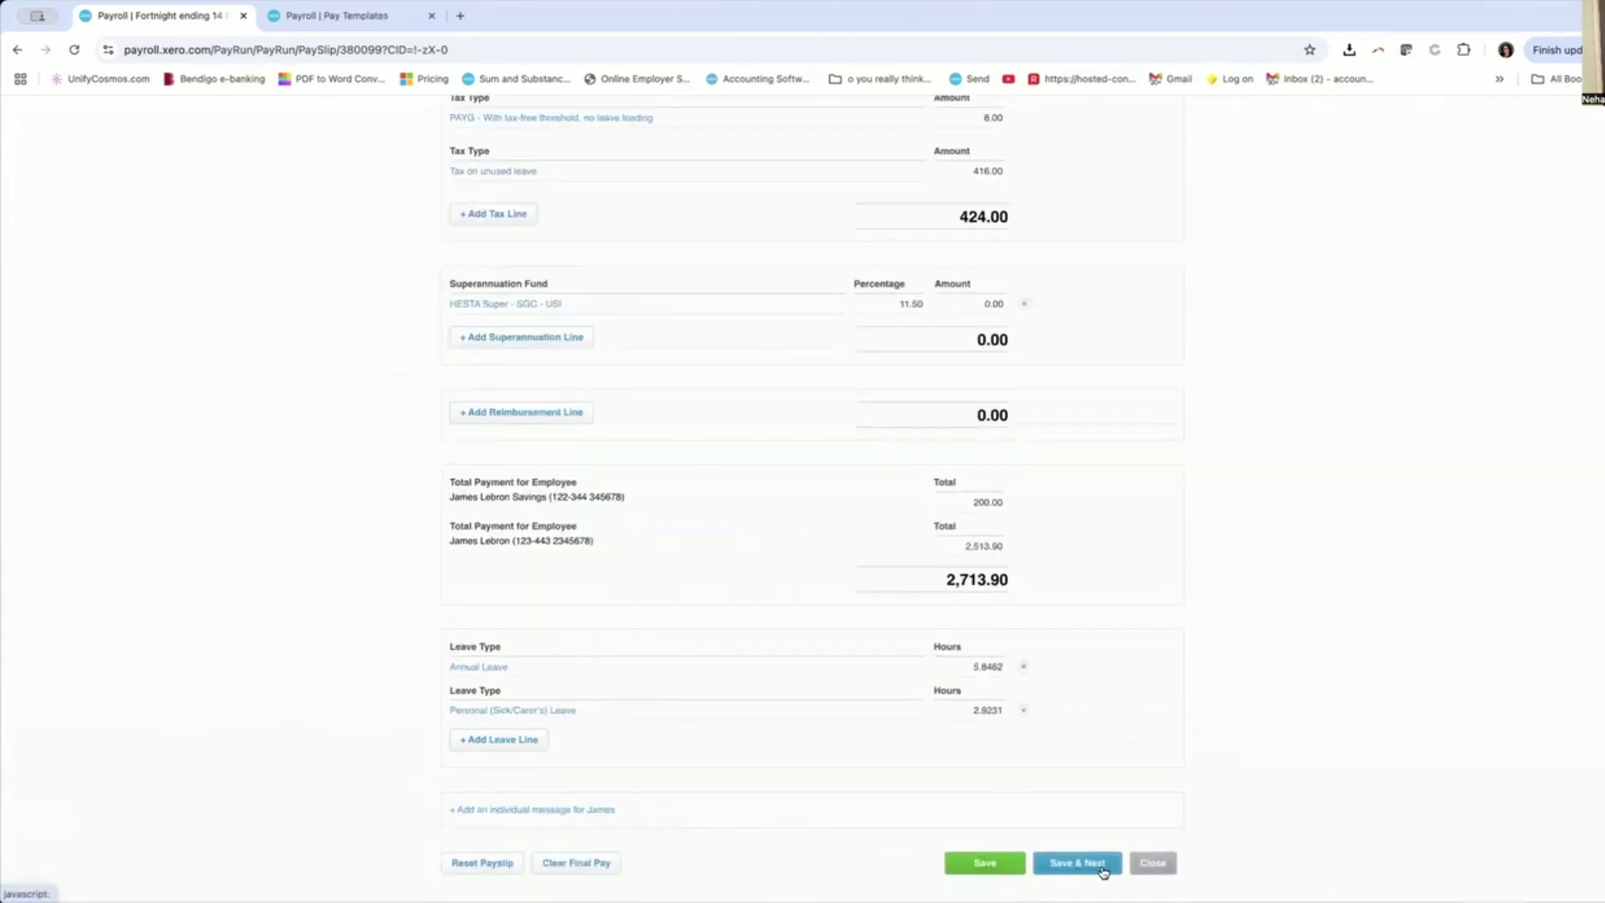
Save the payslip and post the Fortnight ending 14 Feb 2025 pay run.
left_click(1103, 872)
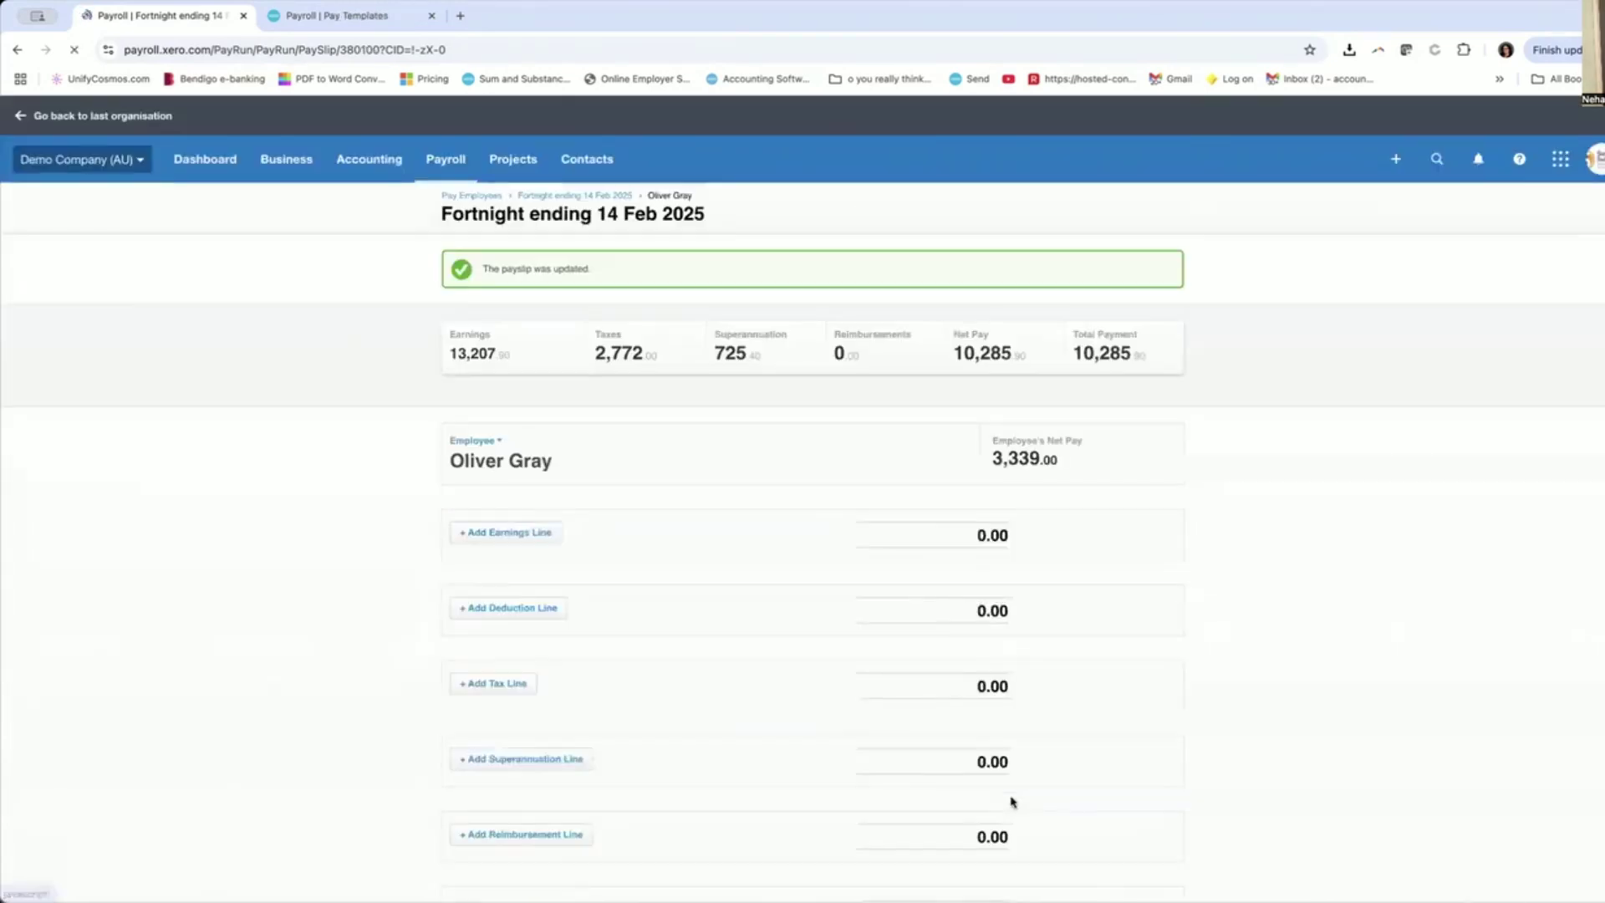
left_click(561, 203)
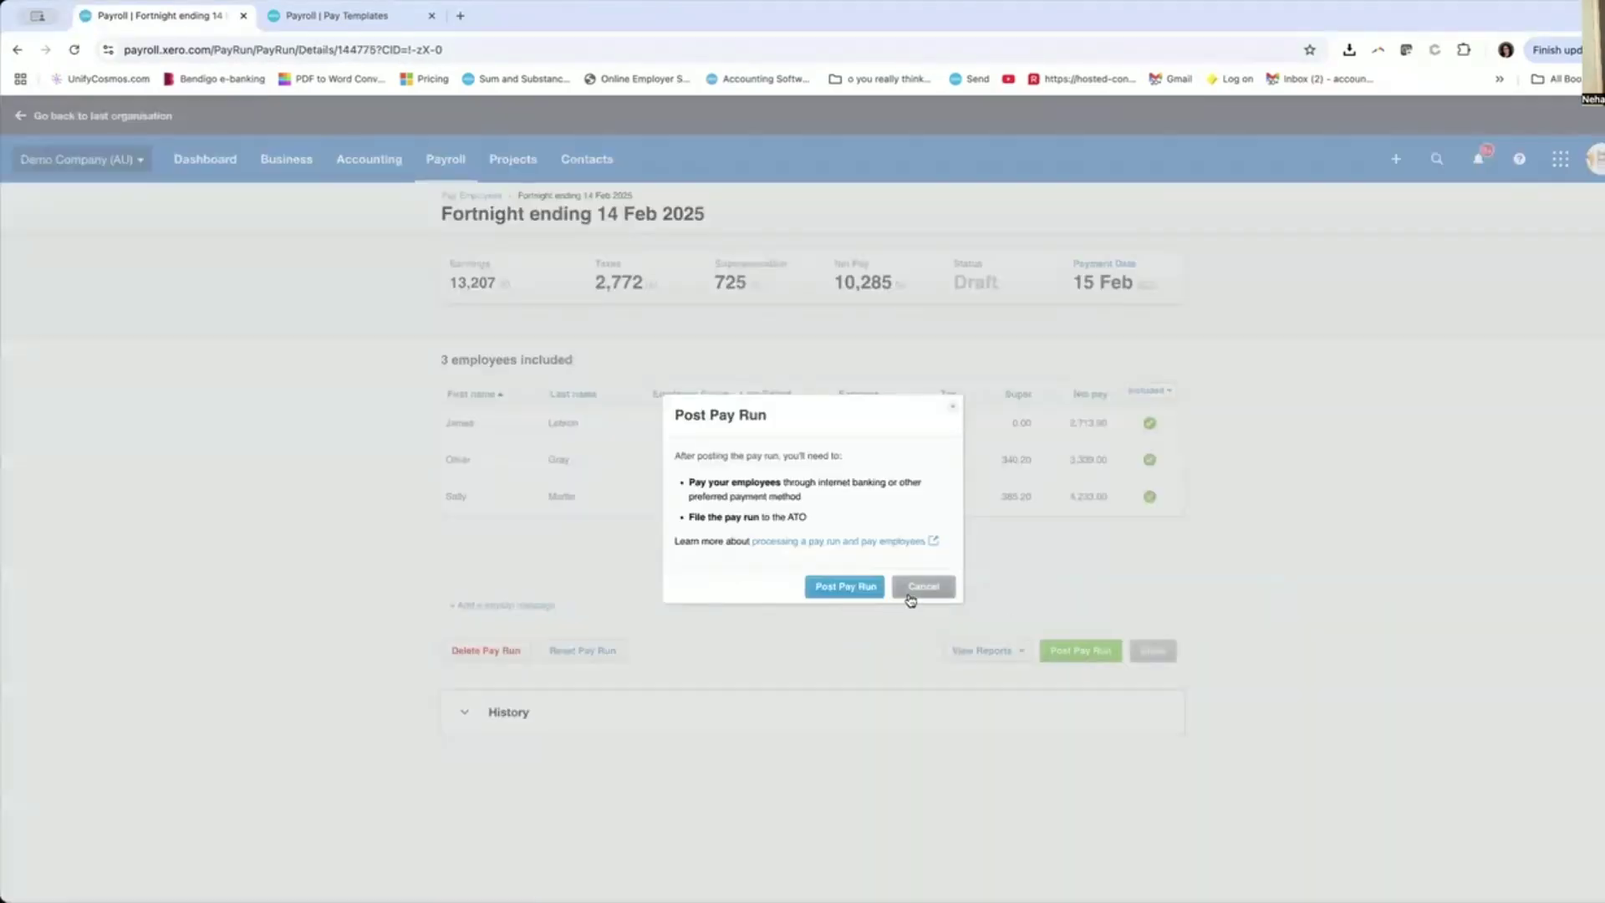
left_click(863, 594)
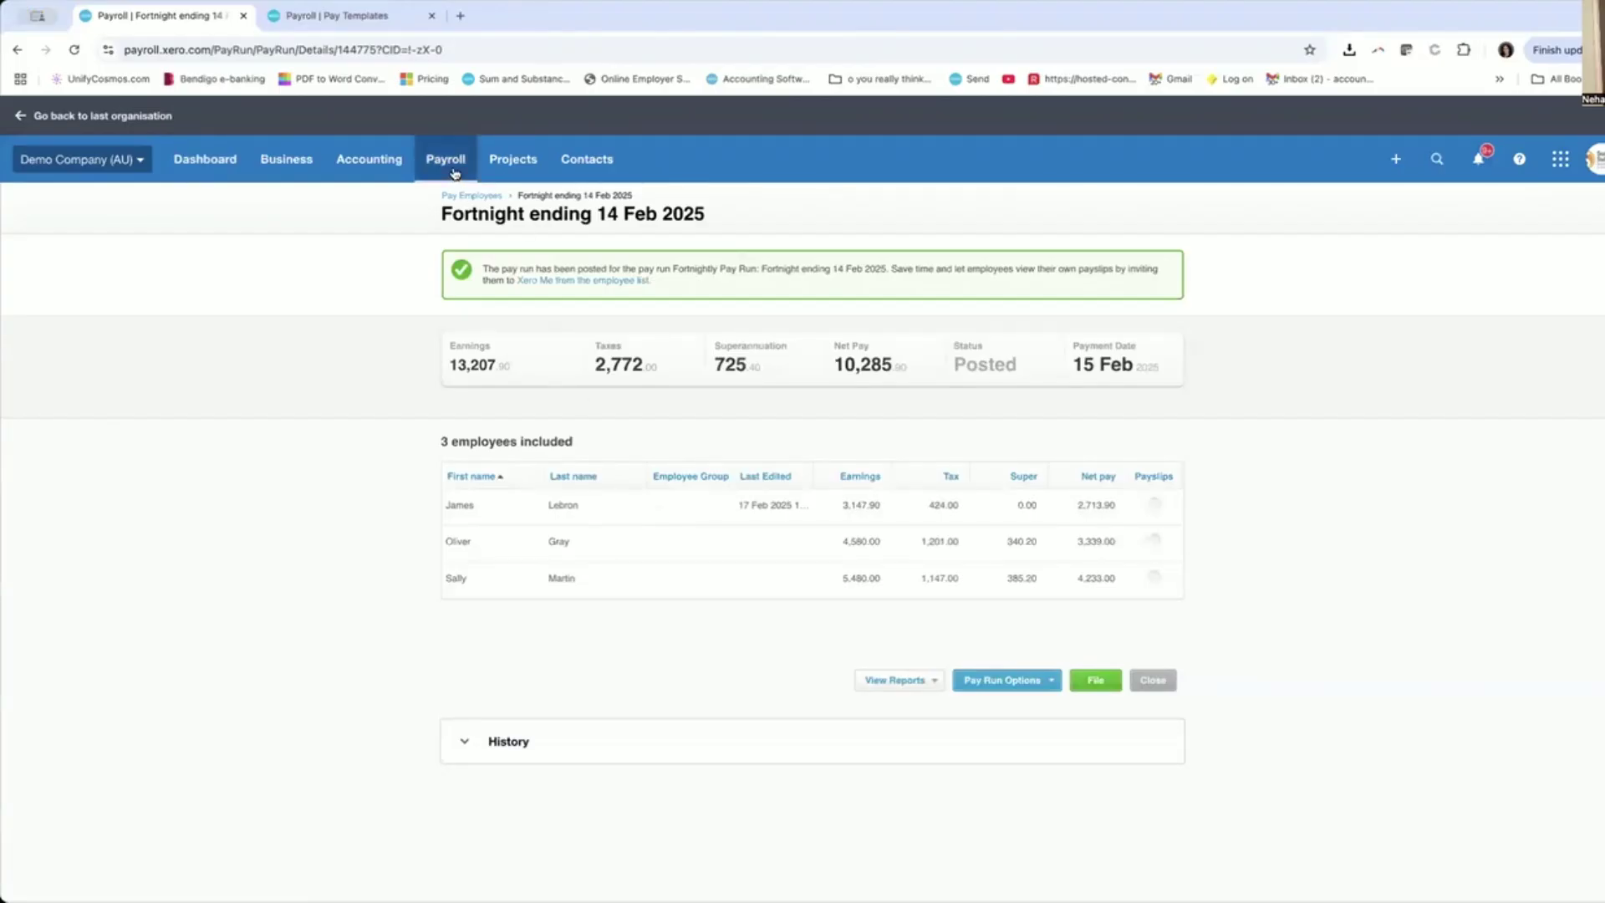
Go to Payroll settings through the organisation settings.
left_click(454, 171)
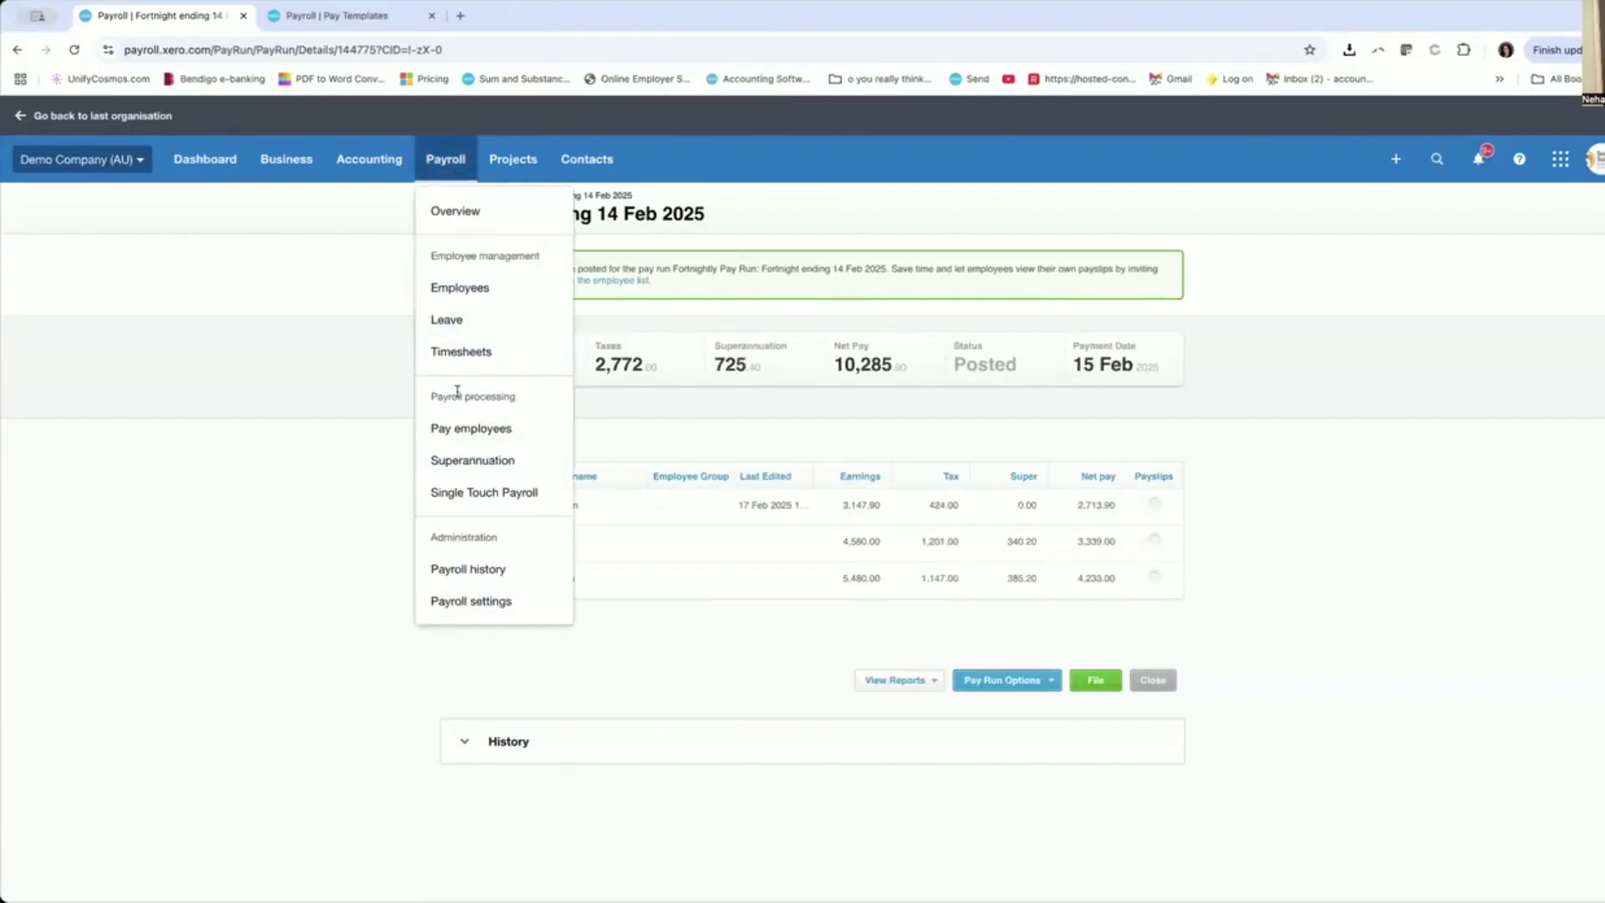
left_click(80, 160)
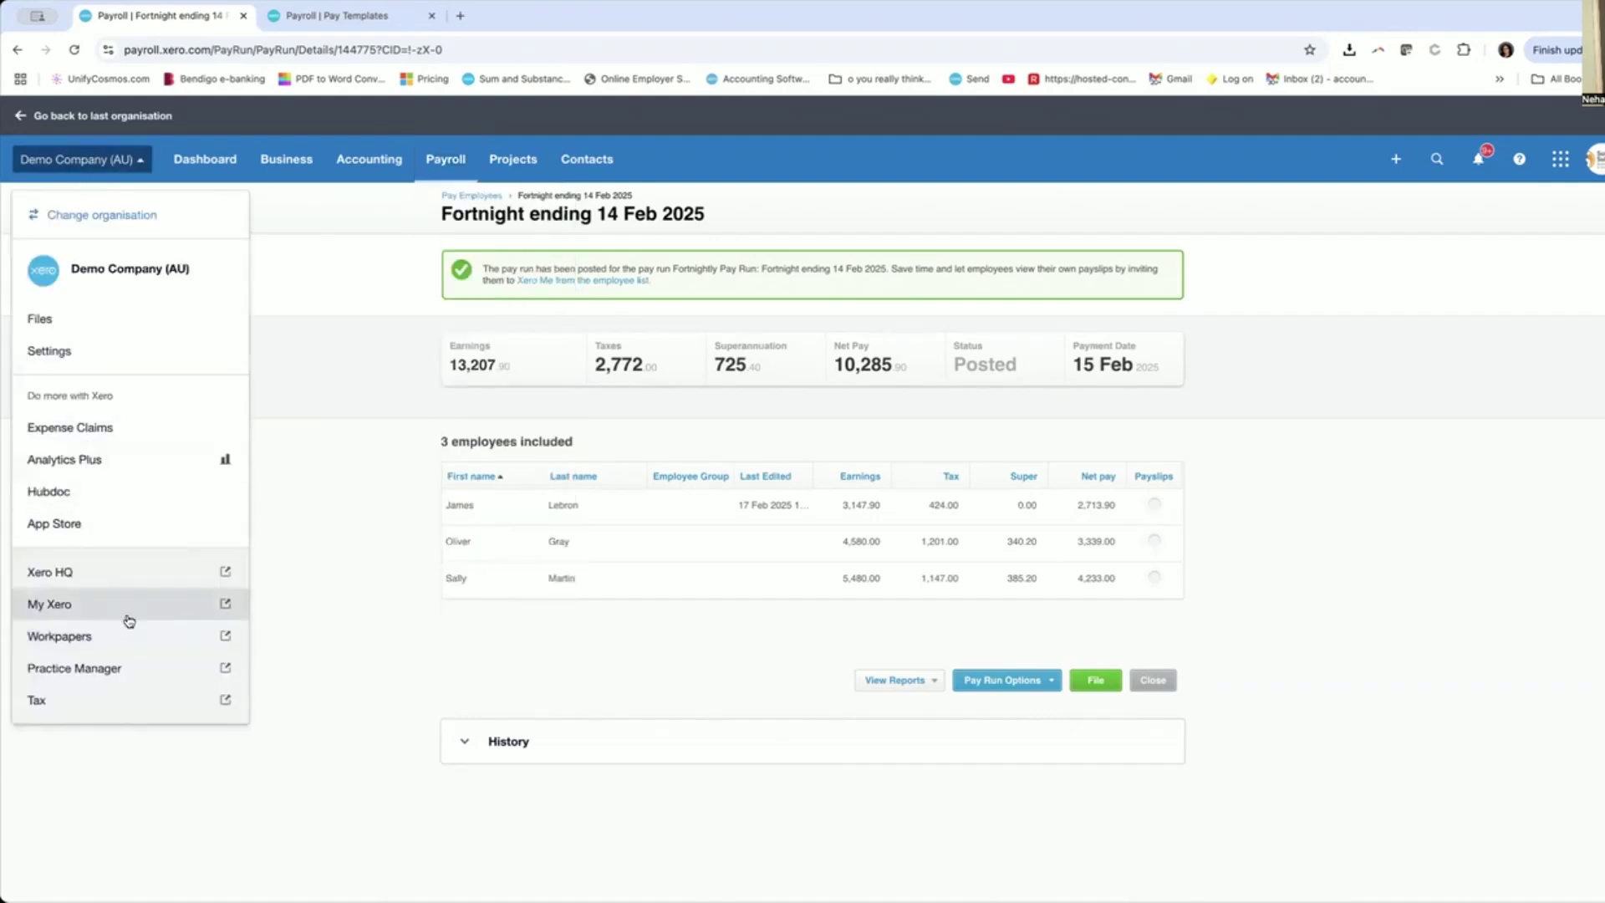
left_click(109, 349)
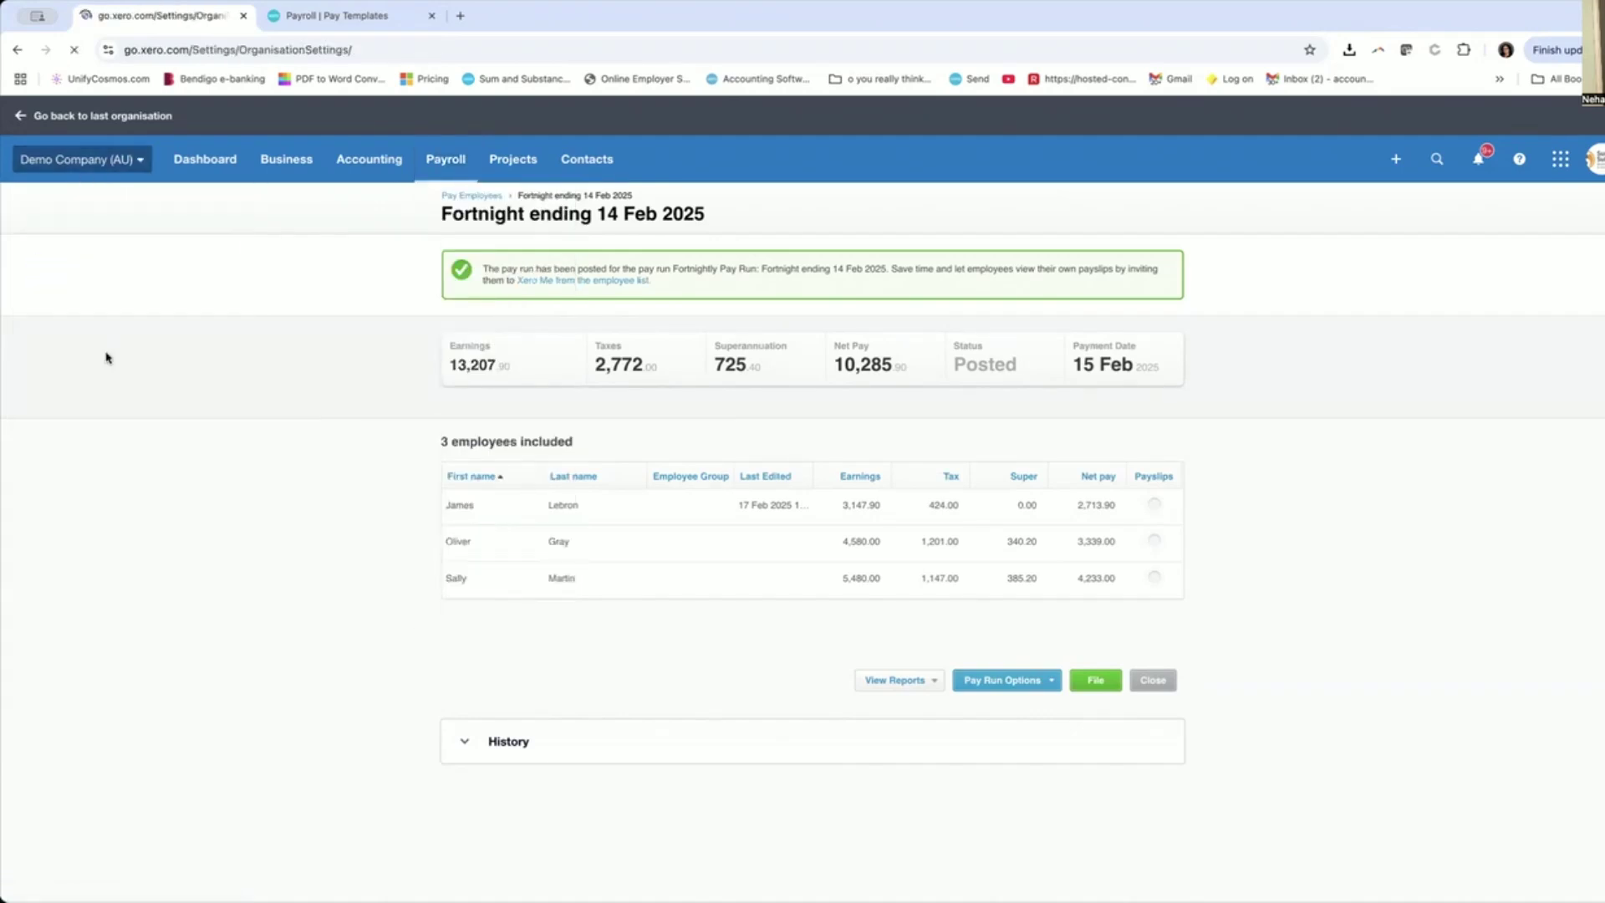
left_click(917, 491)
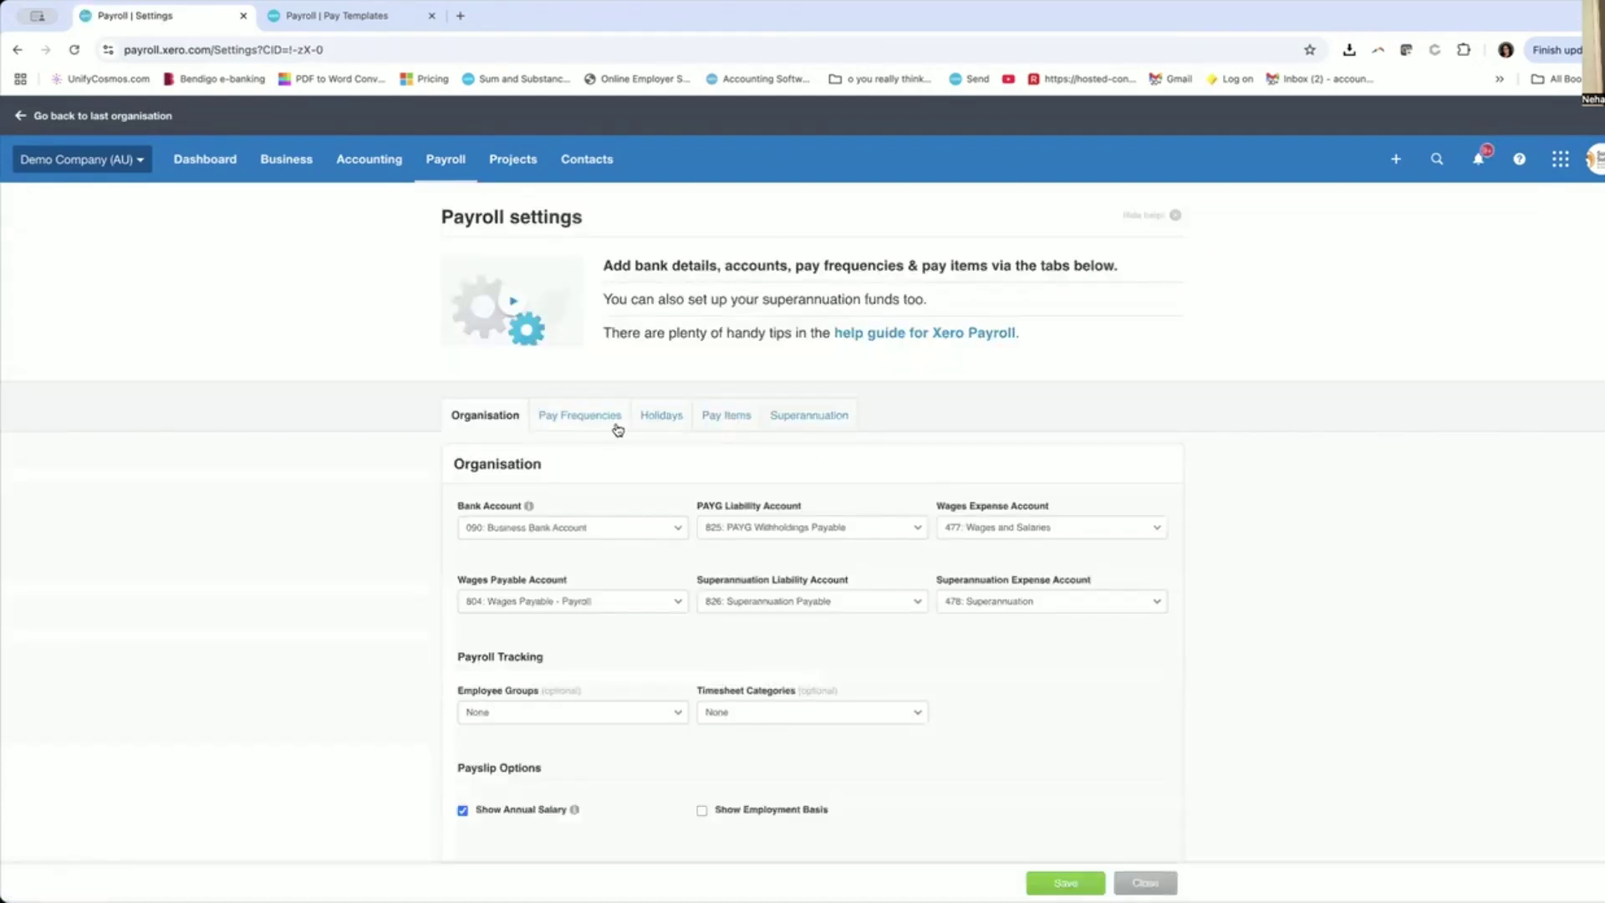
Show the Leave pay items list under Pay Items.
left_click(705, 417)
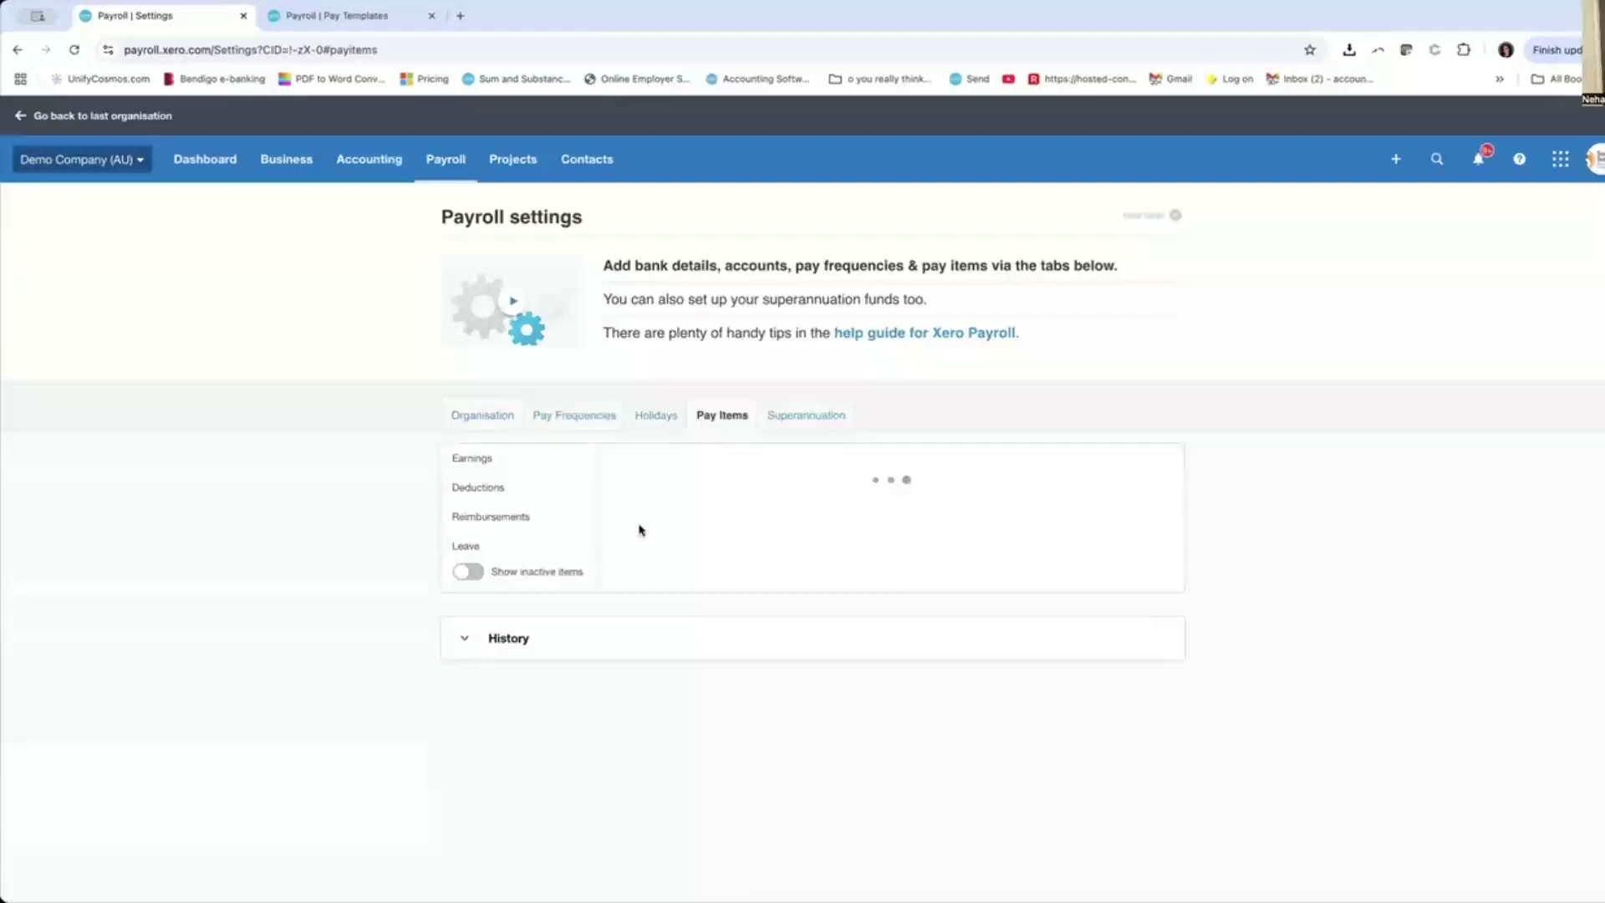
left_click(473, 550)
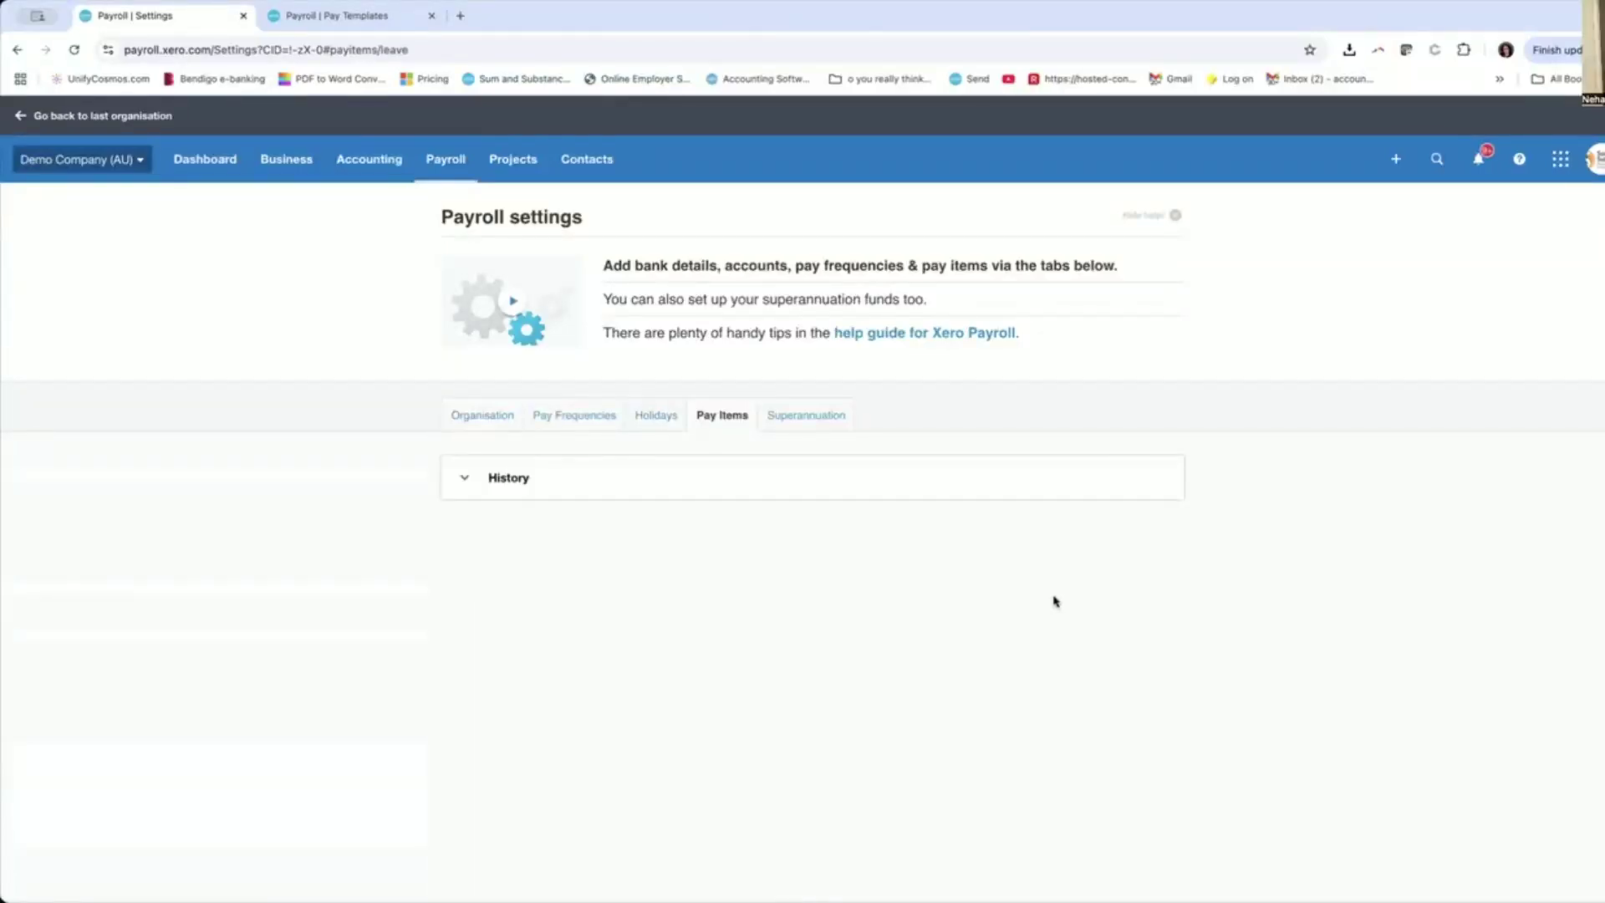
scroll(1062, 599, "down", 3)
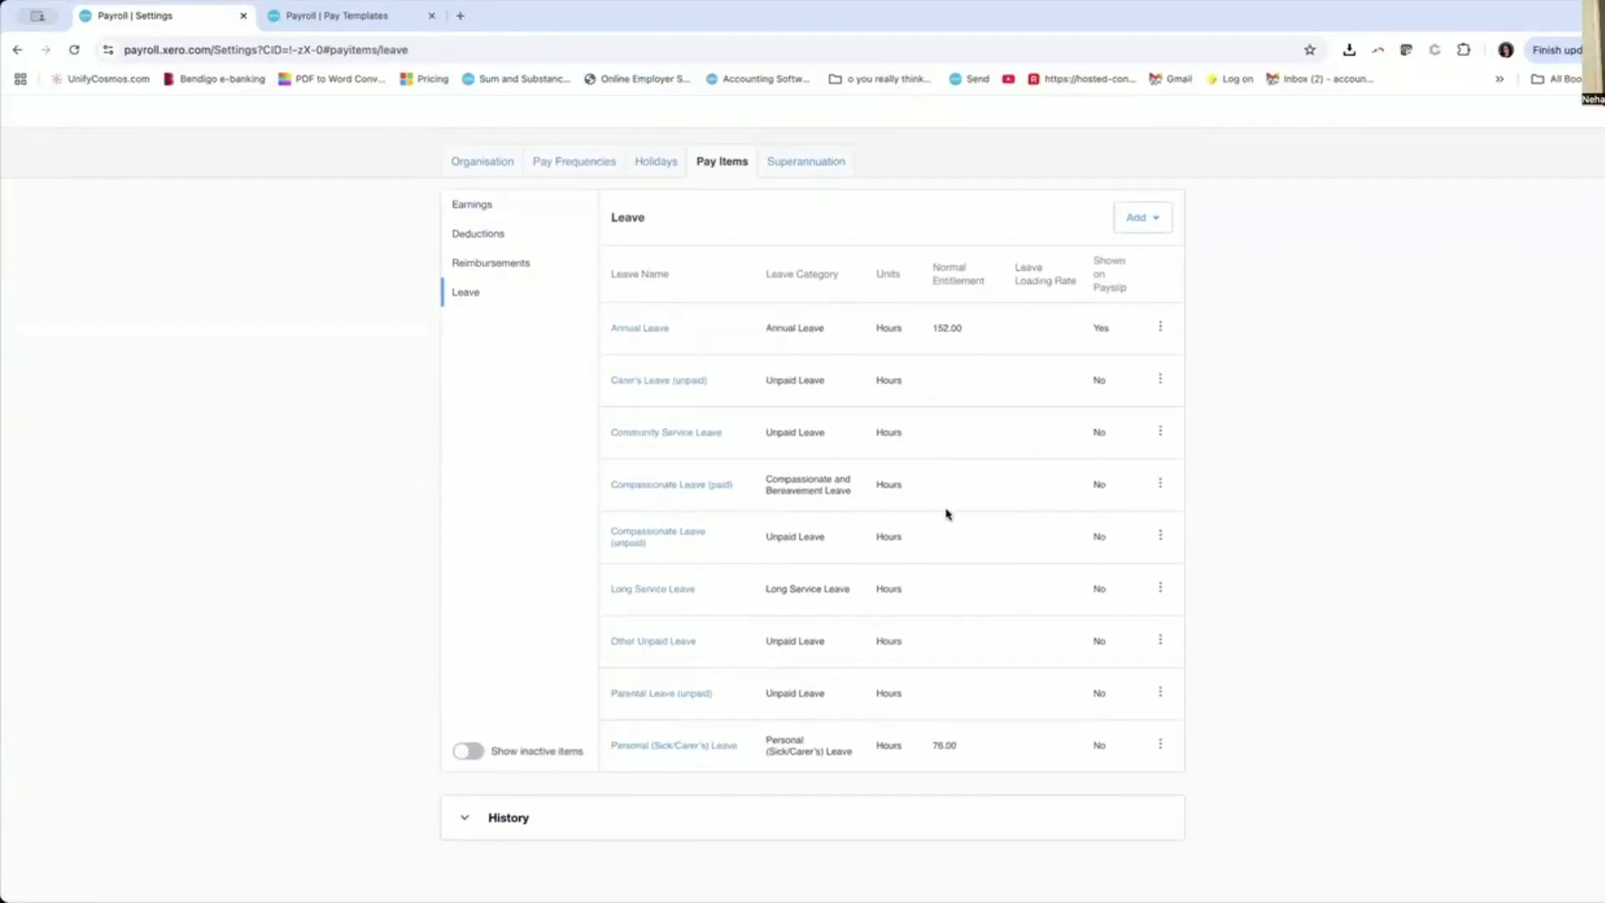
Start a new Paid Leave type in the Long Service Leave category.
left_click(1134, 216)
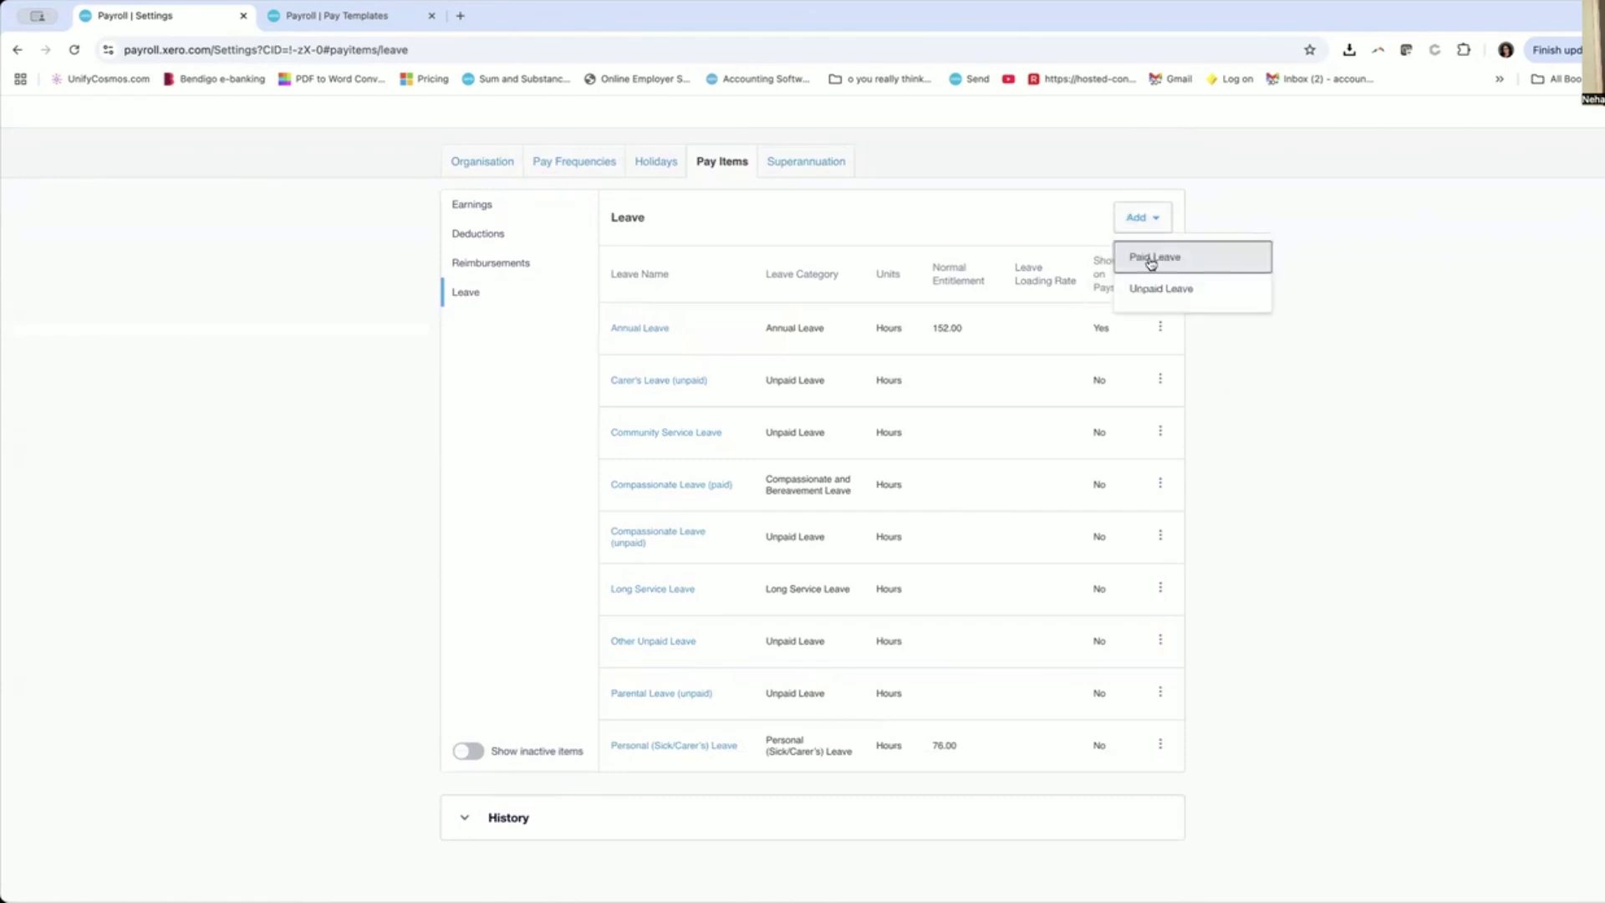
left_click(1150, 260)
left_click(836, 439)
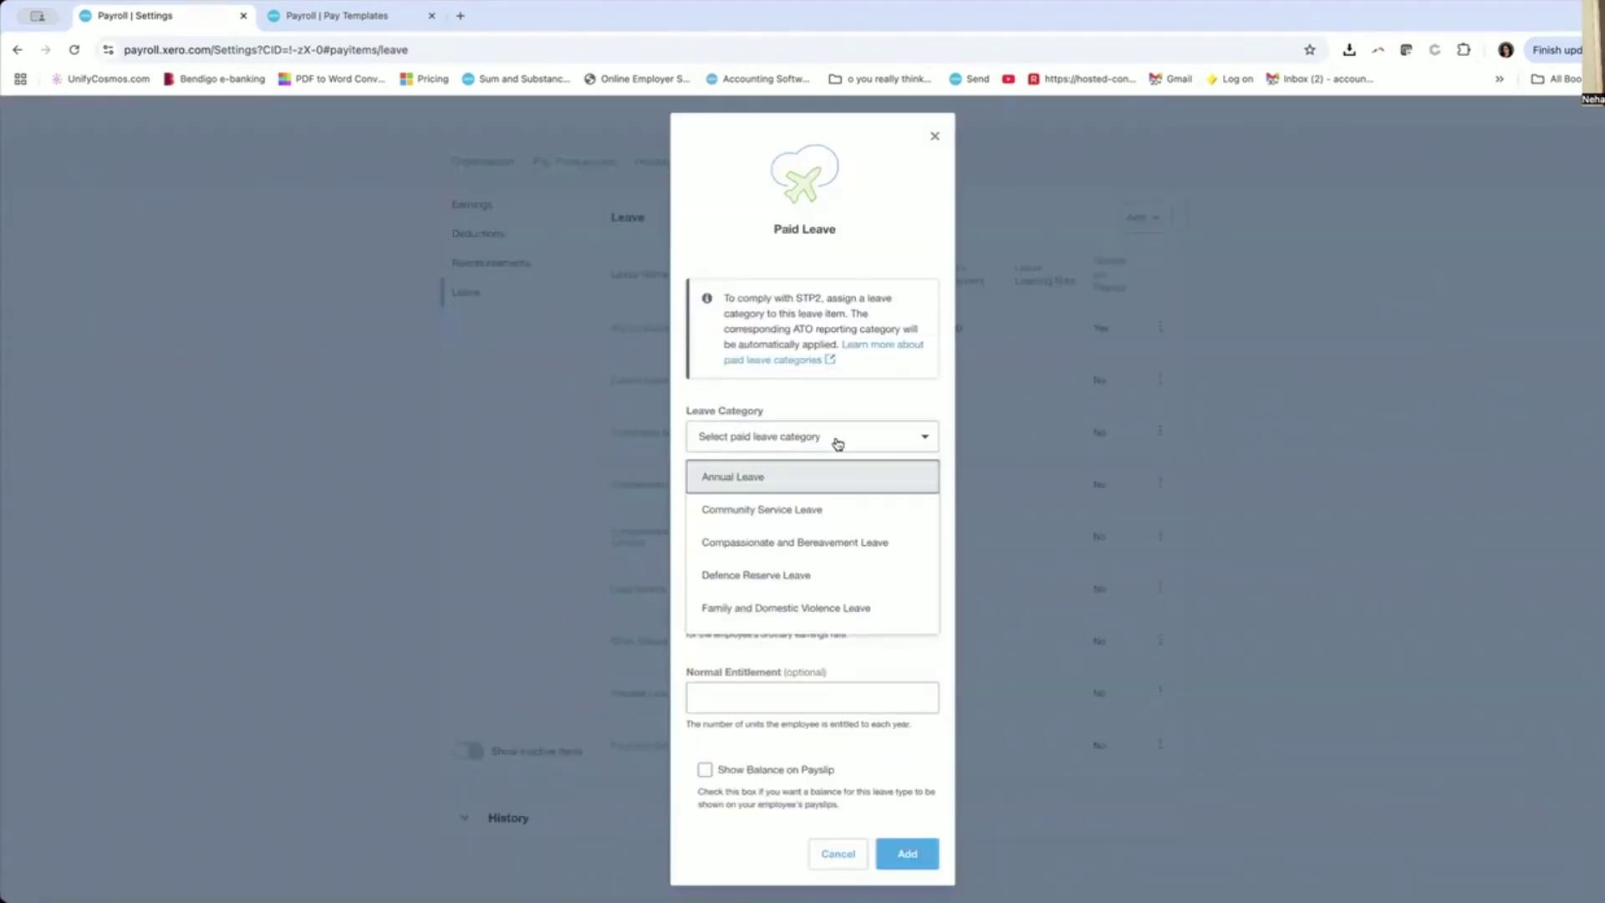
scroll(815, 552, "down", 2)
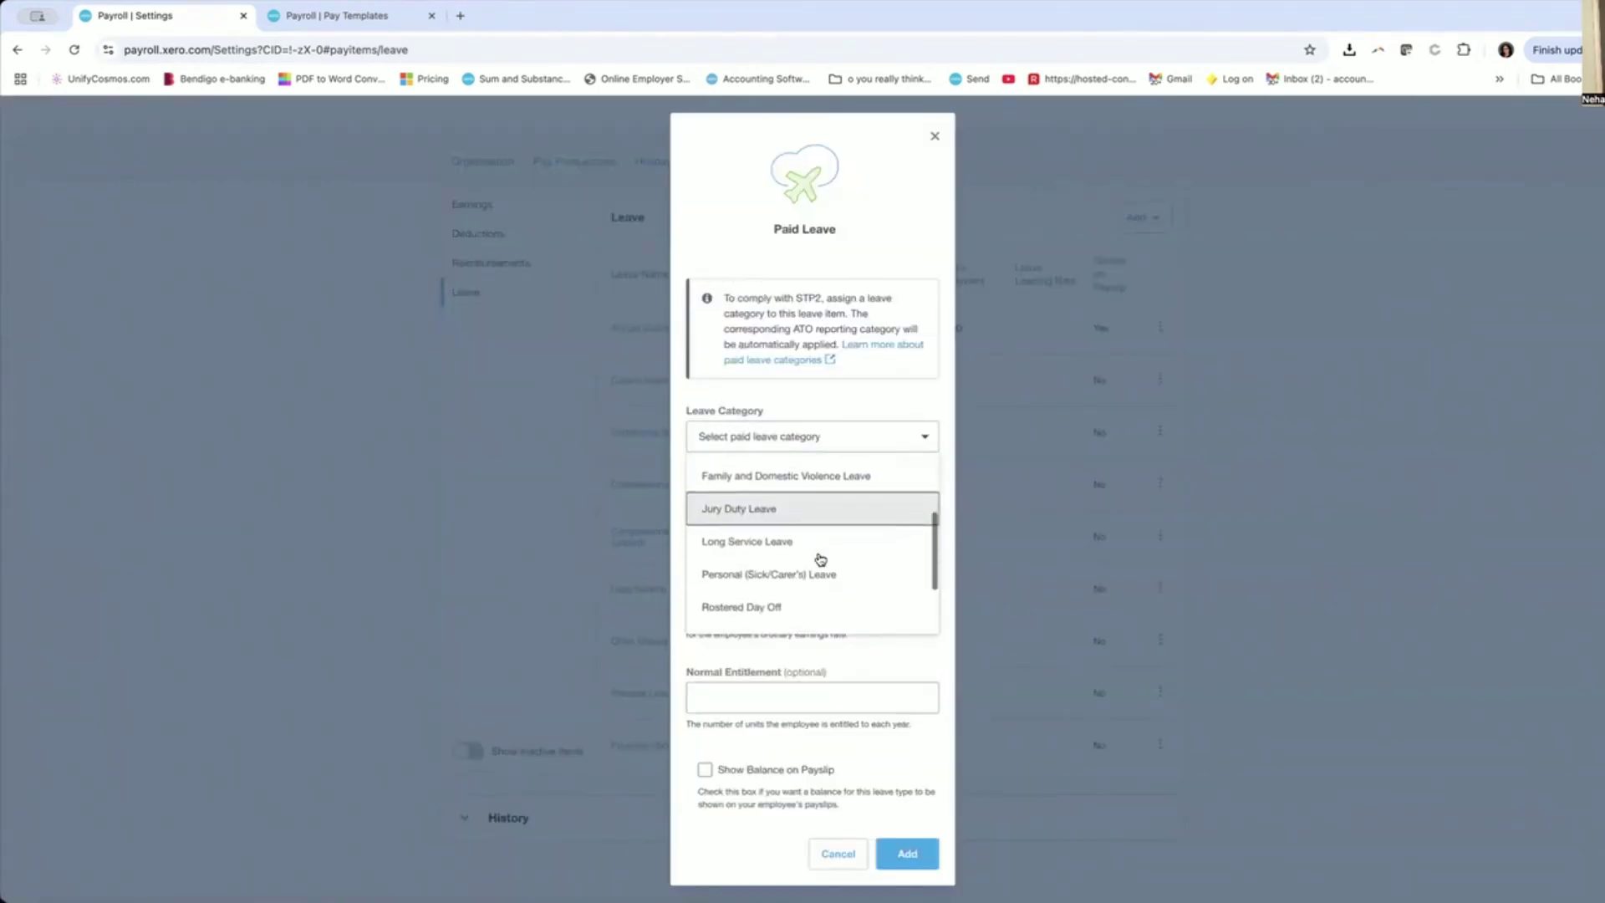
left_click(795, 536)
Name the leave type LSL with units Hours and add it.
left_click(781, 460)
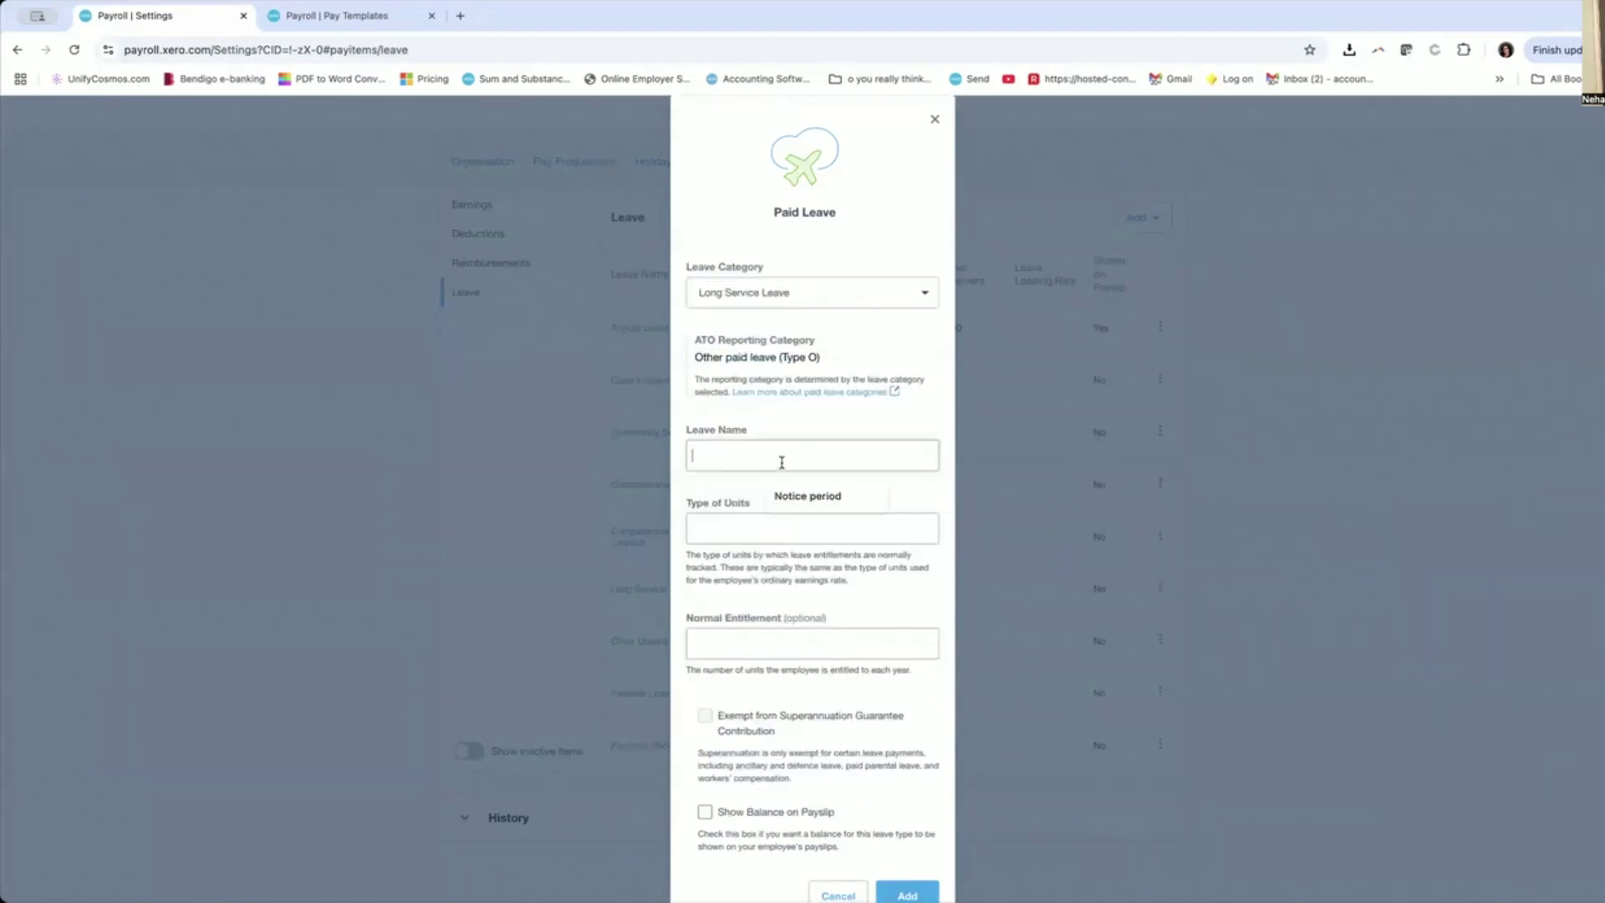
type("LSL")
left_click(783, 528)
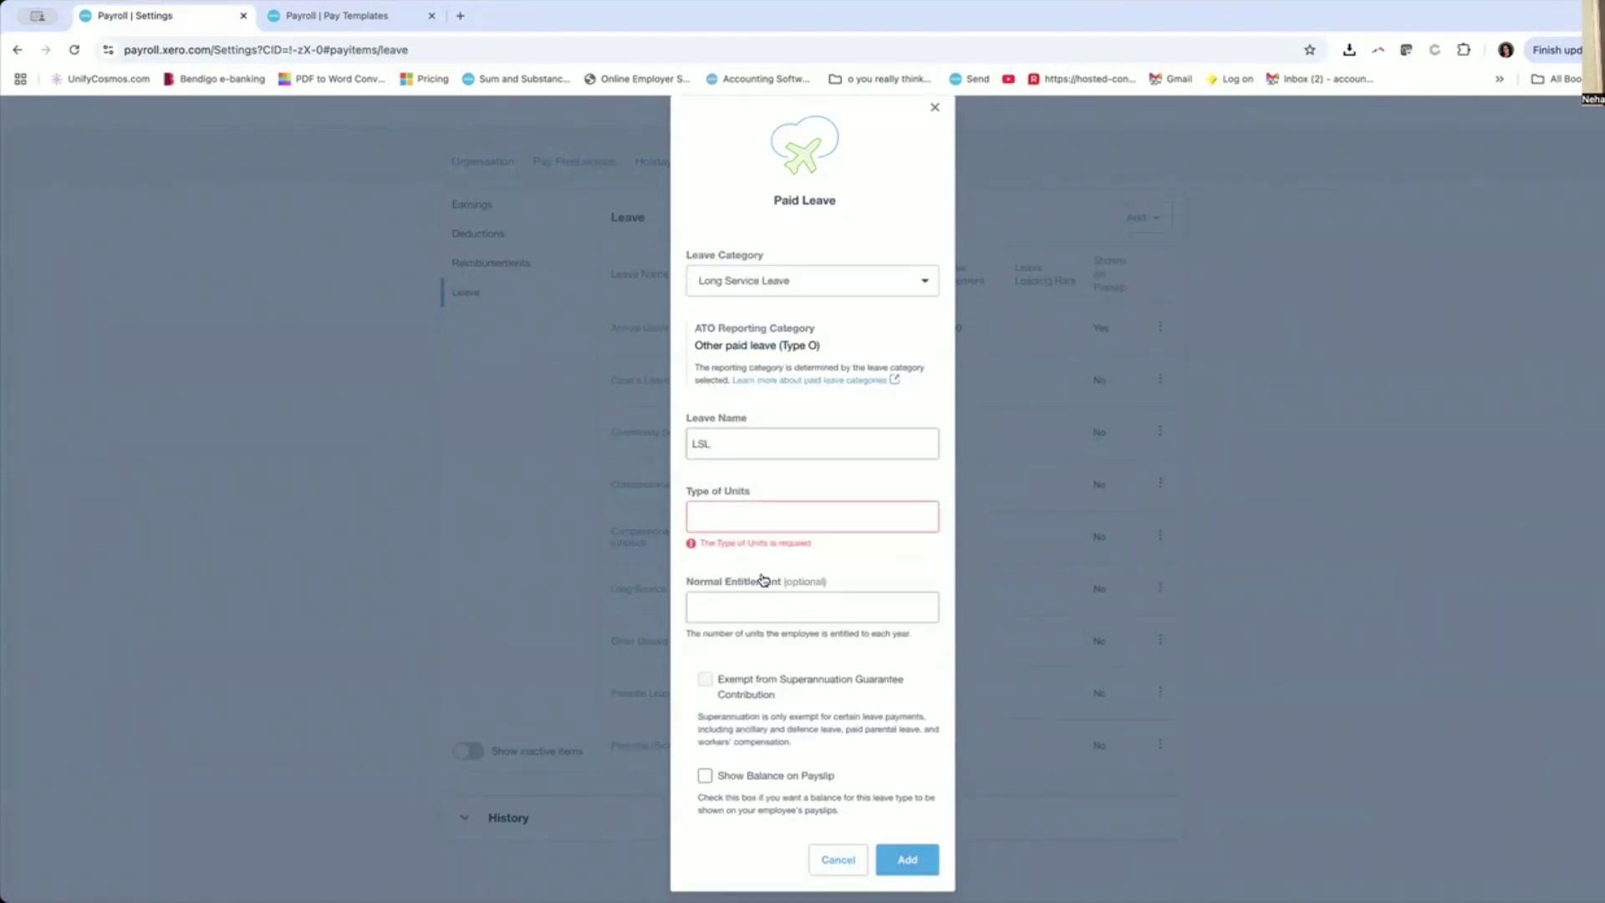
type("Hour")
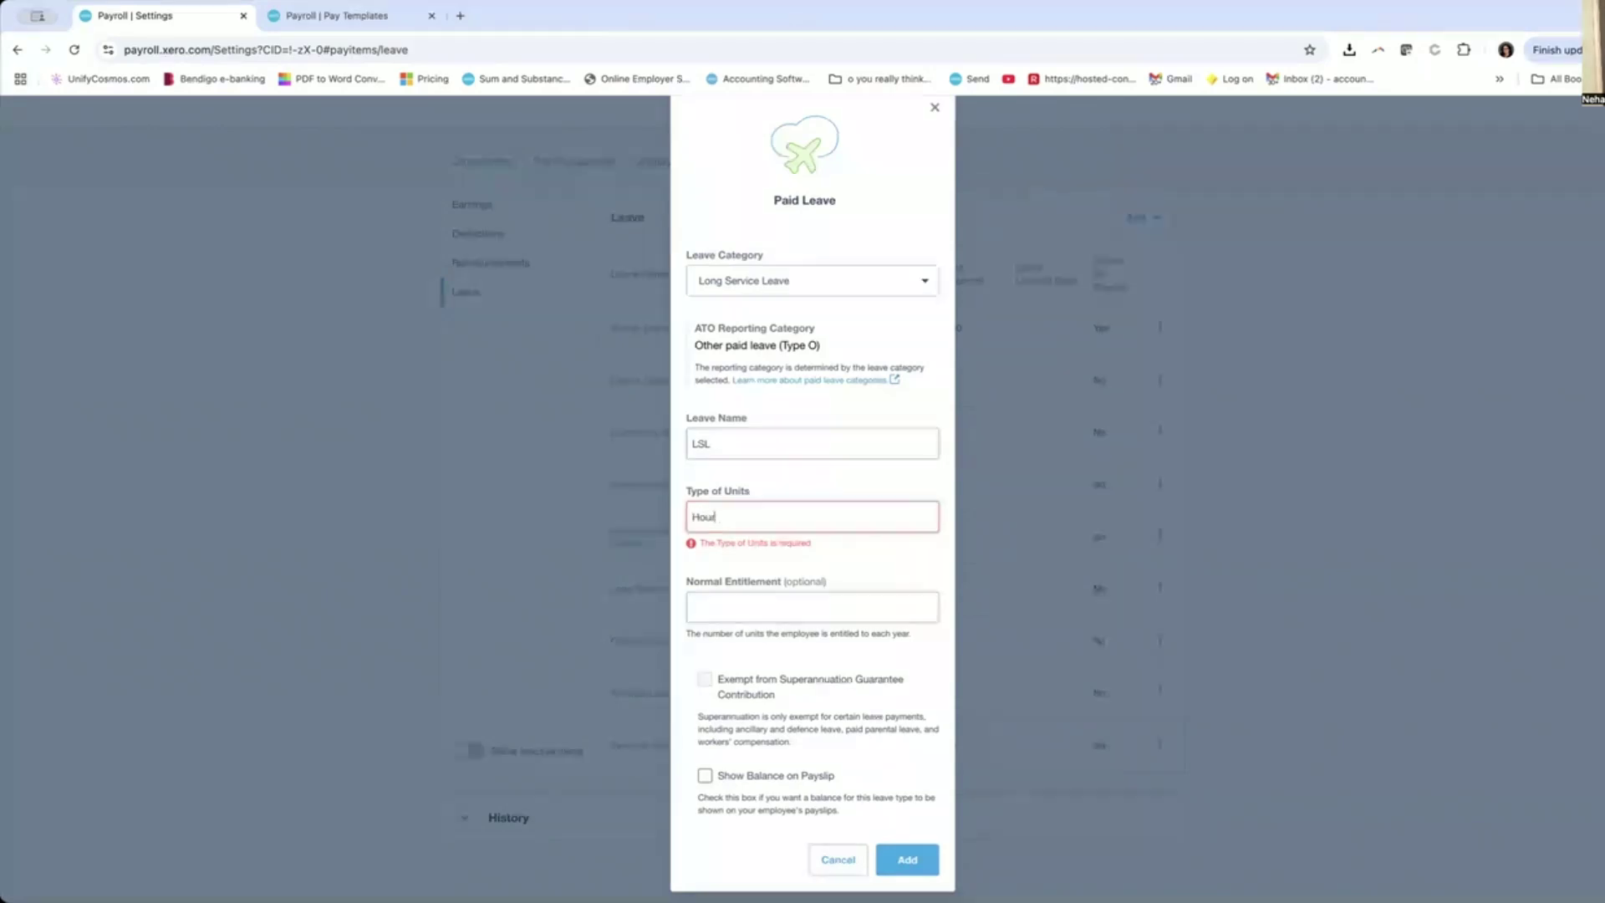
type("s")
left_click(908, 867)
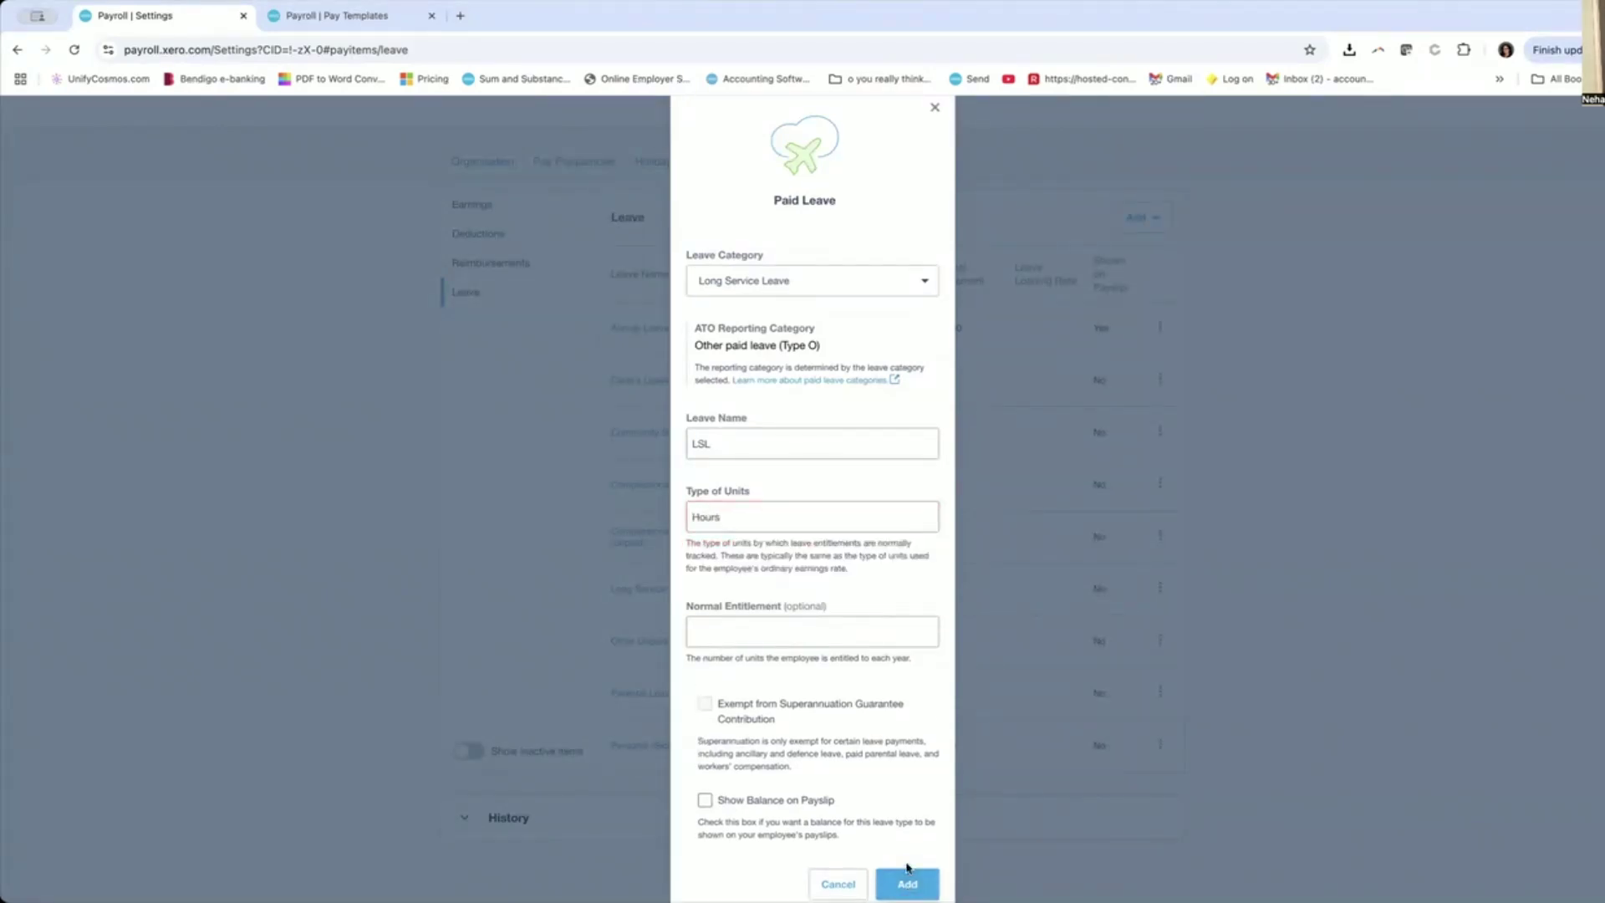
left_click(908, 882)
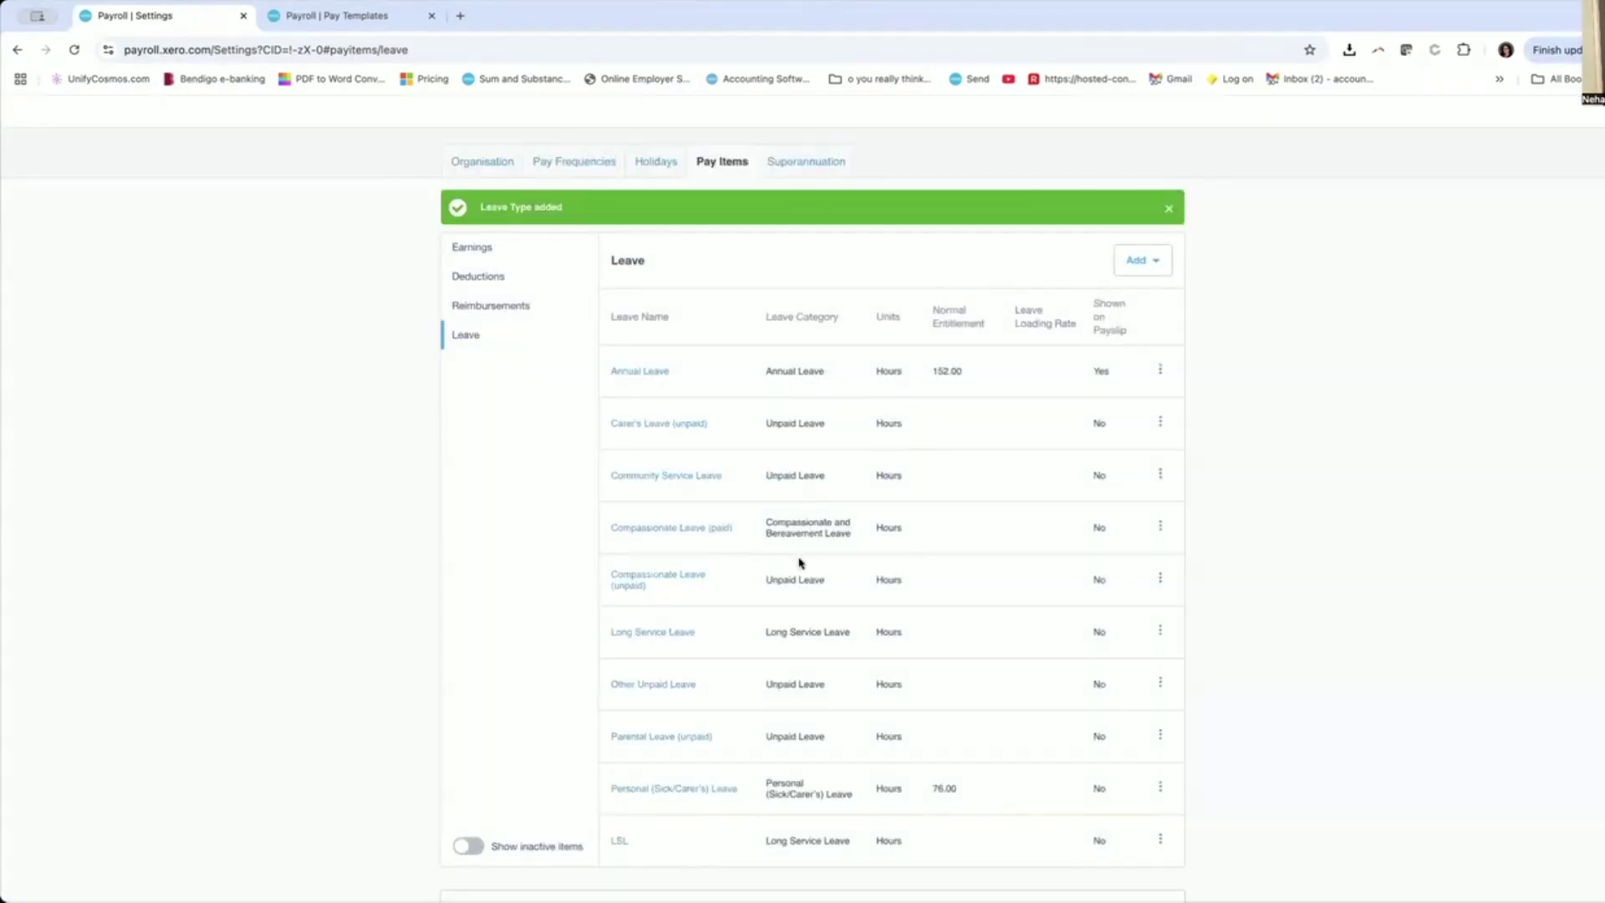
Search for the Victorian long service leave calculator, accept its terms and highlight the pre-1/11/2018 illness note.
left_click(458, 16)
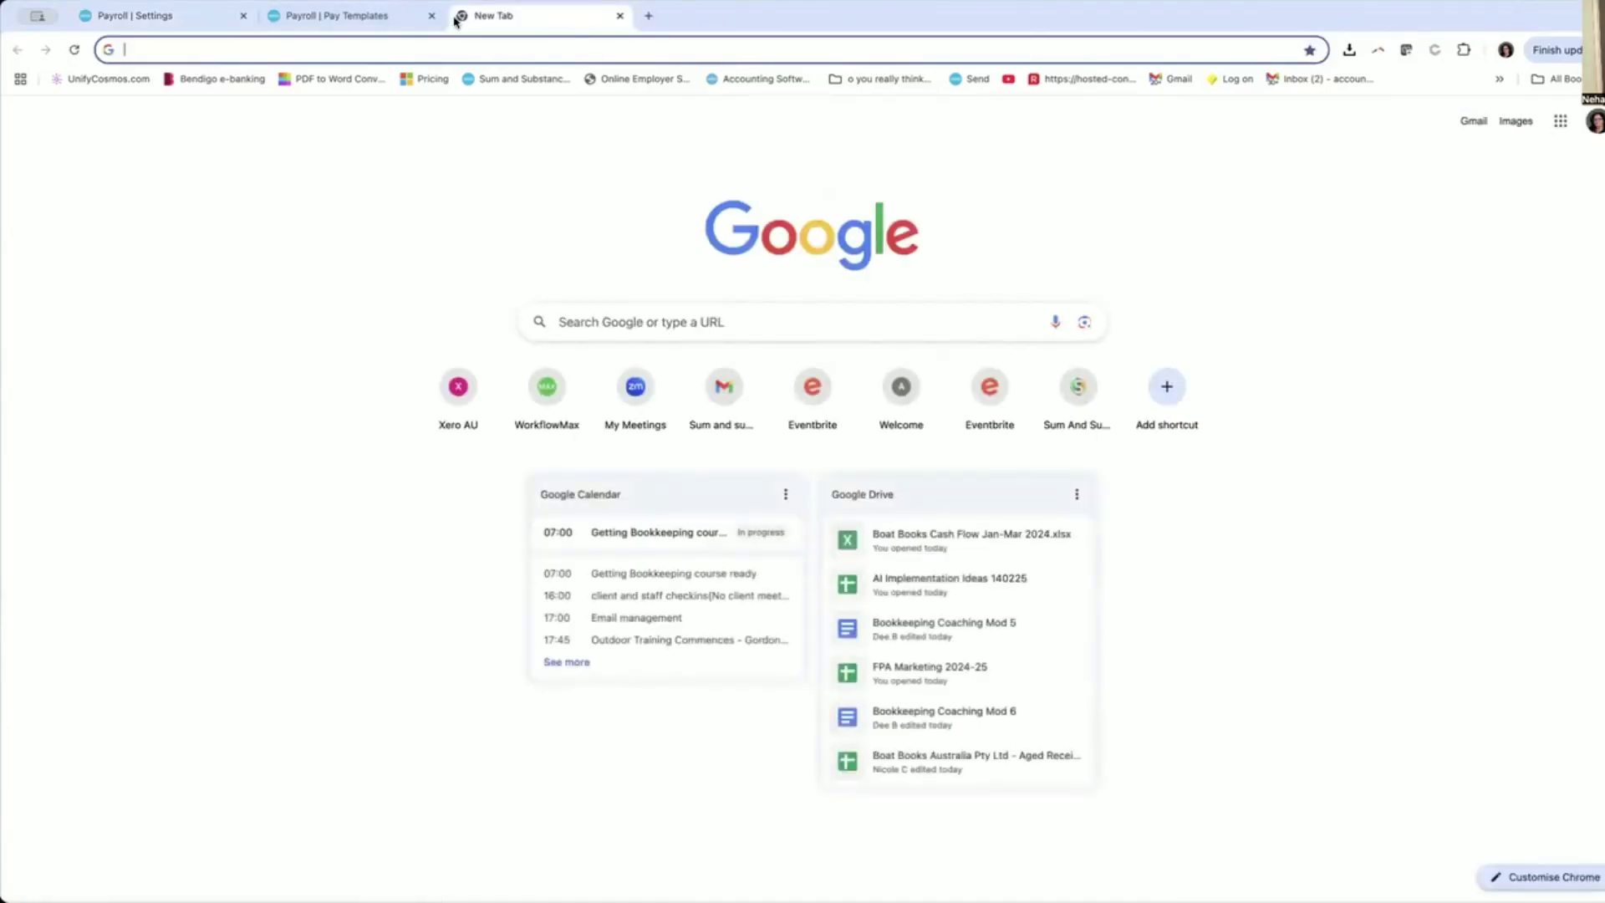
type("victorian long service leave calculator")
key("Return")
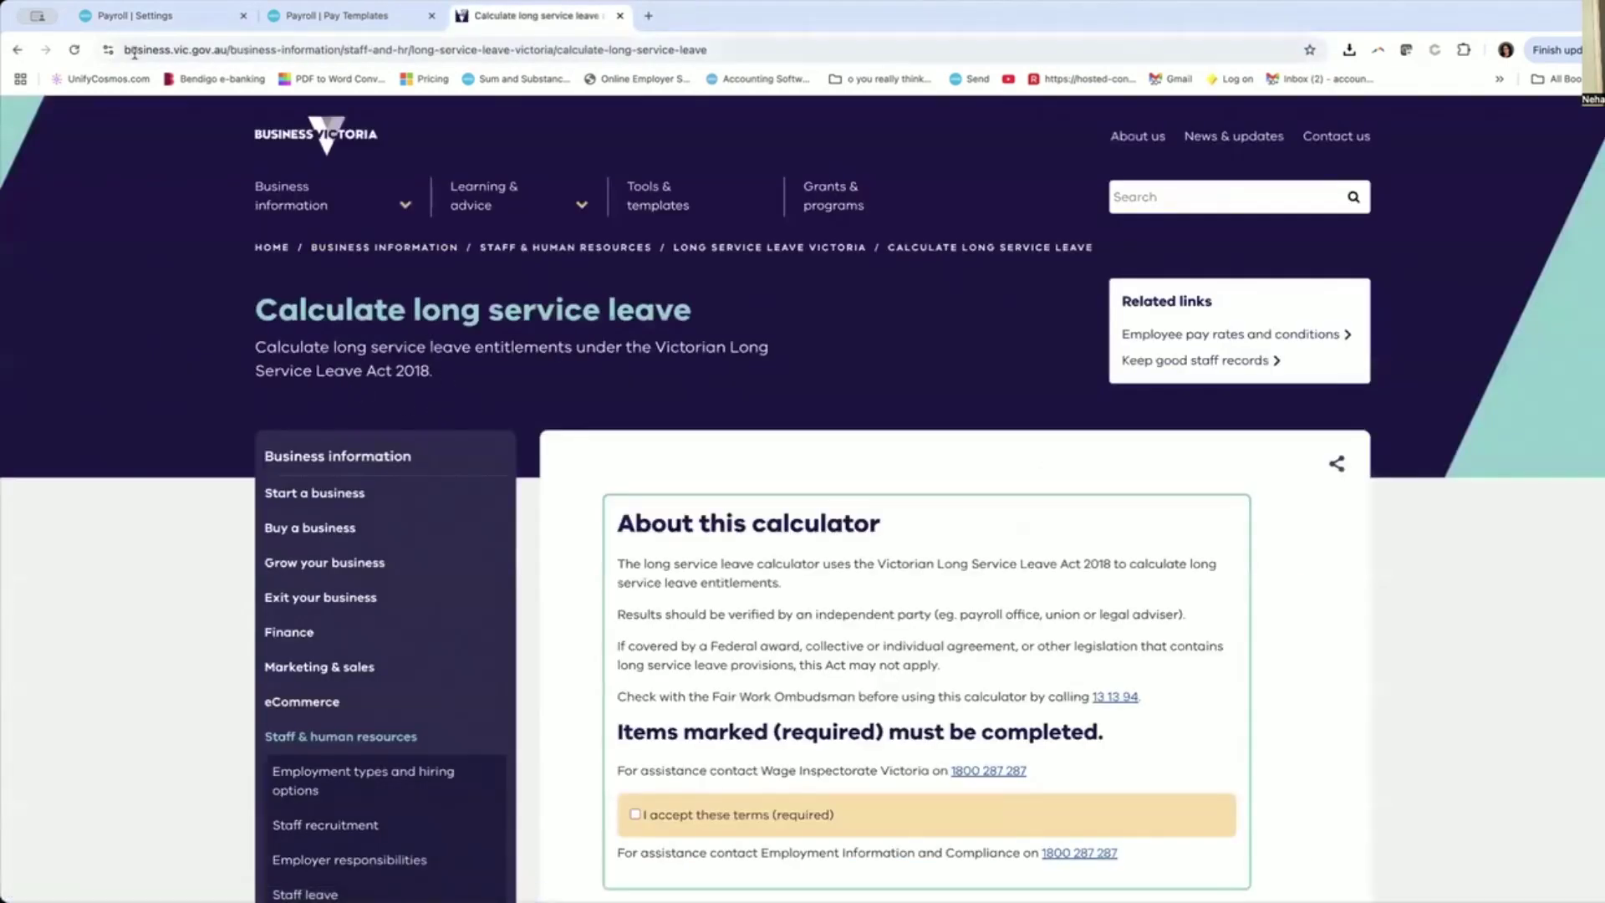
scroll(839, 514, "down", 4)
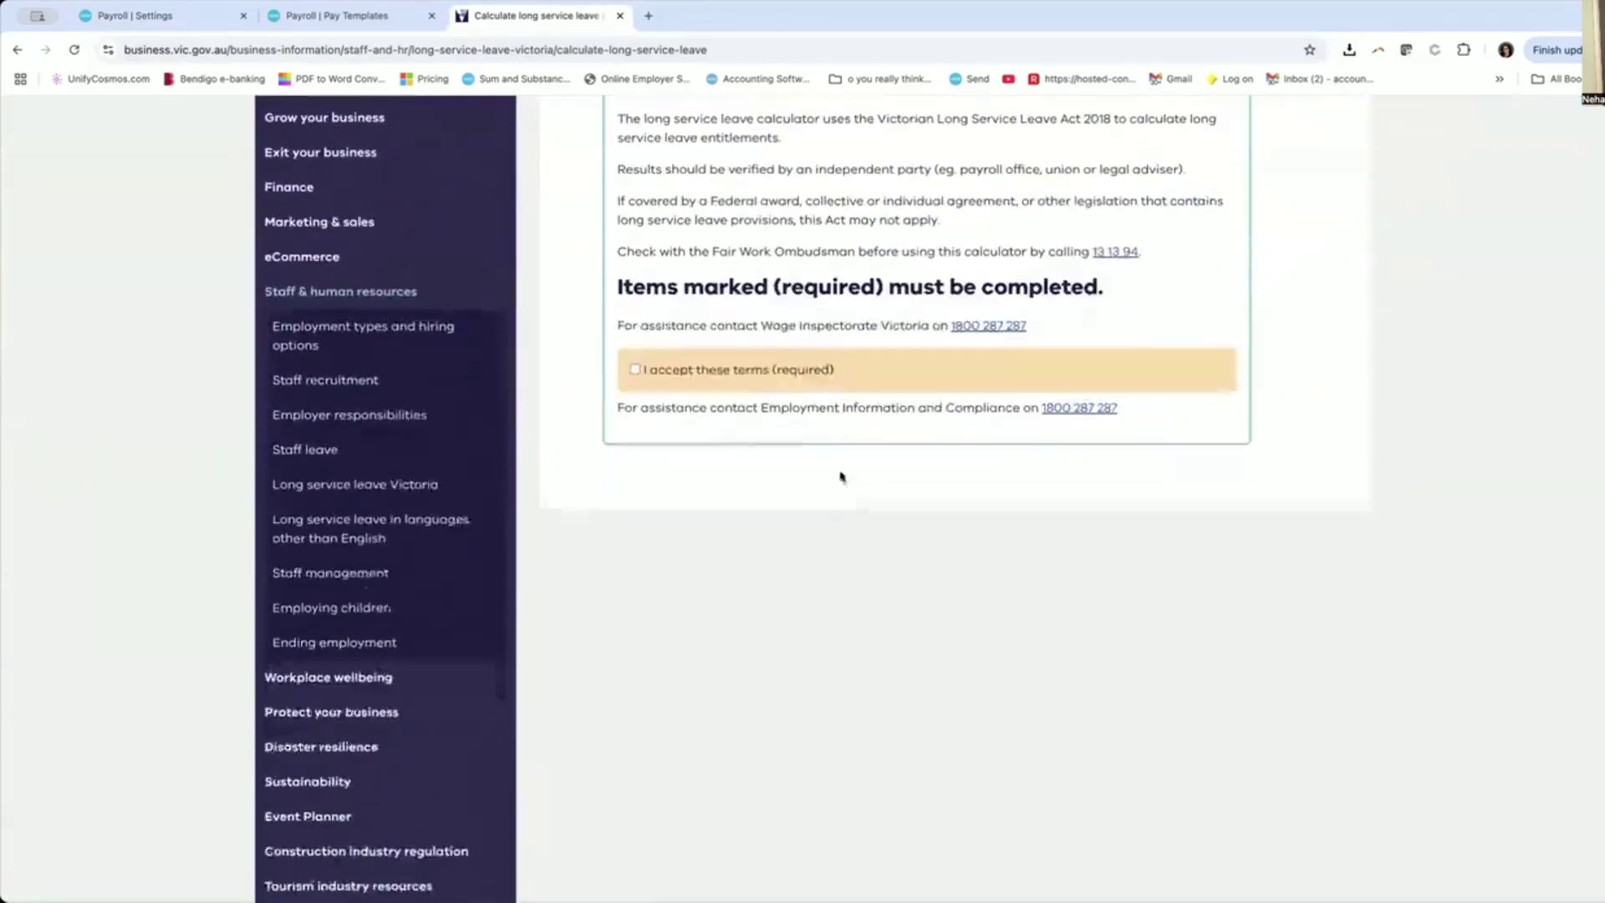
scroll(838, 477, "down", 1)
left_click(635, 290)
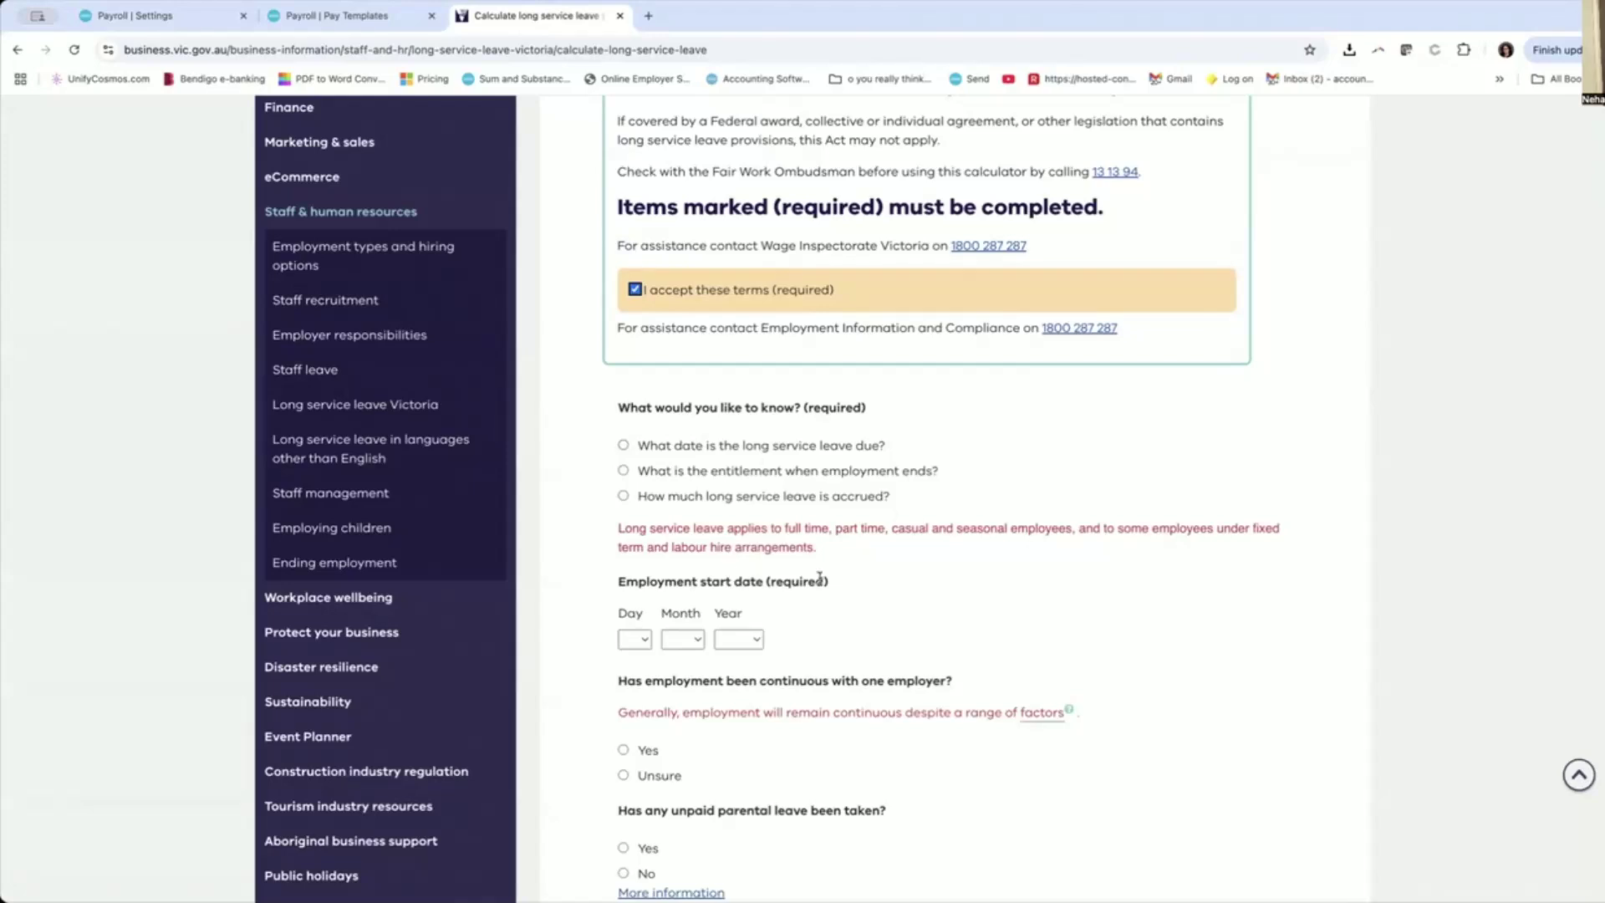
scroll(839, 582, "down", 1)
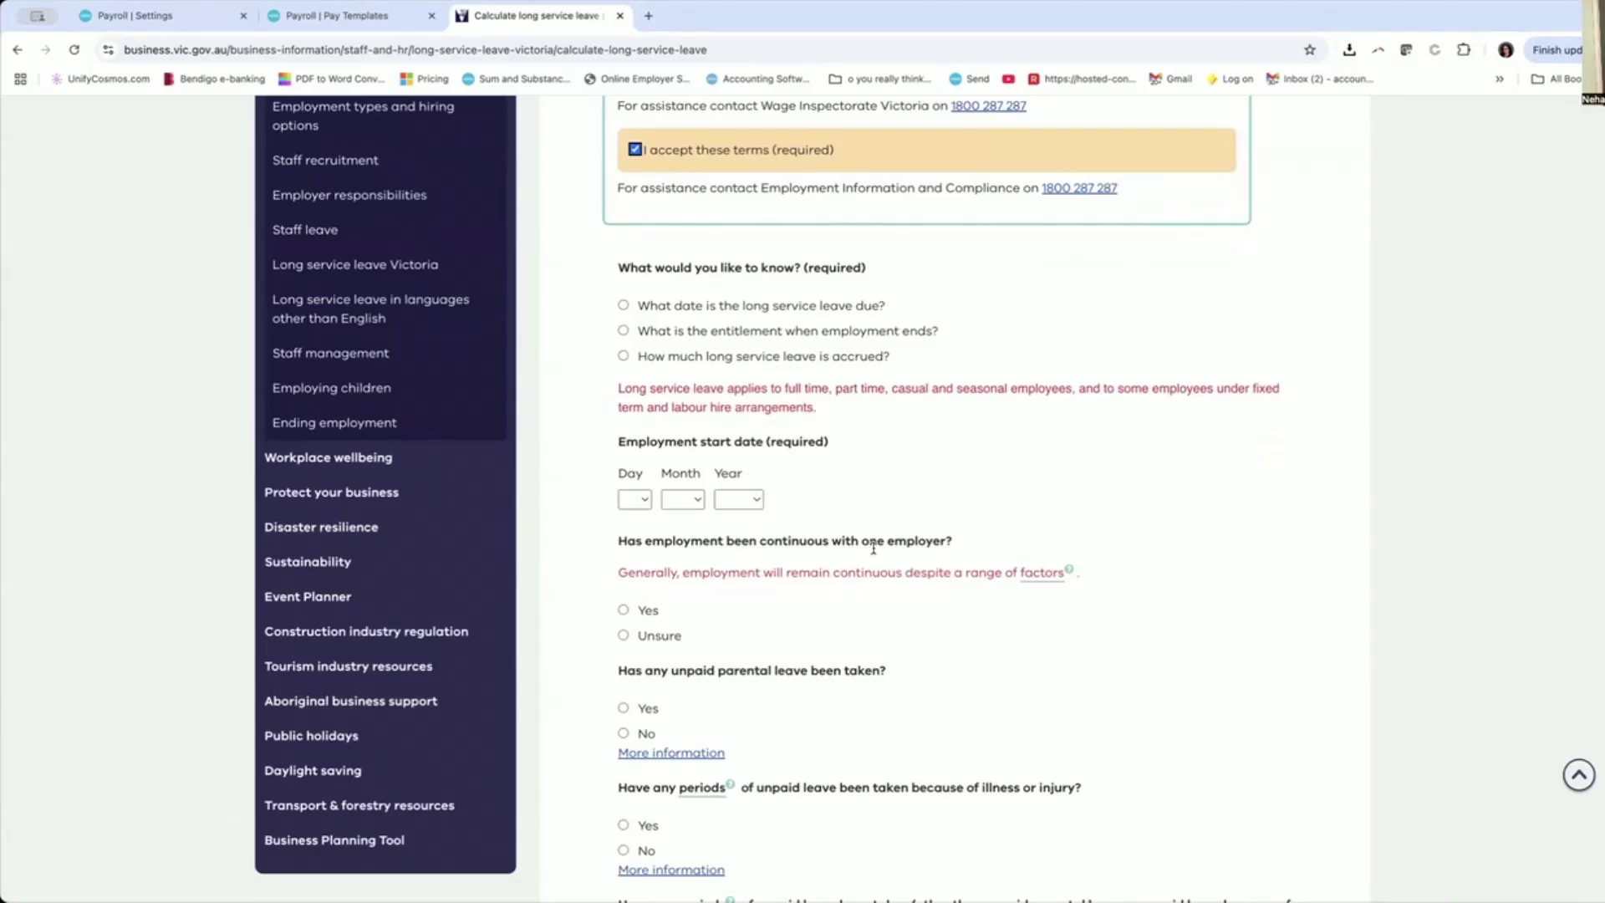
scroll(872, 547, "down", 2)
scroll(838, 611, "down", 1)
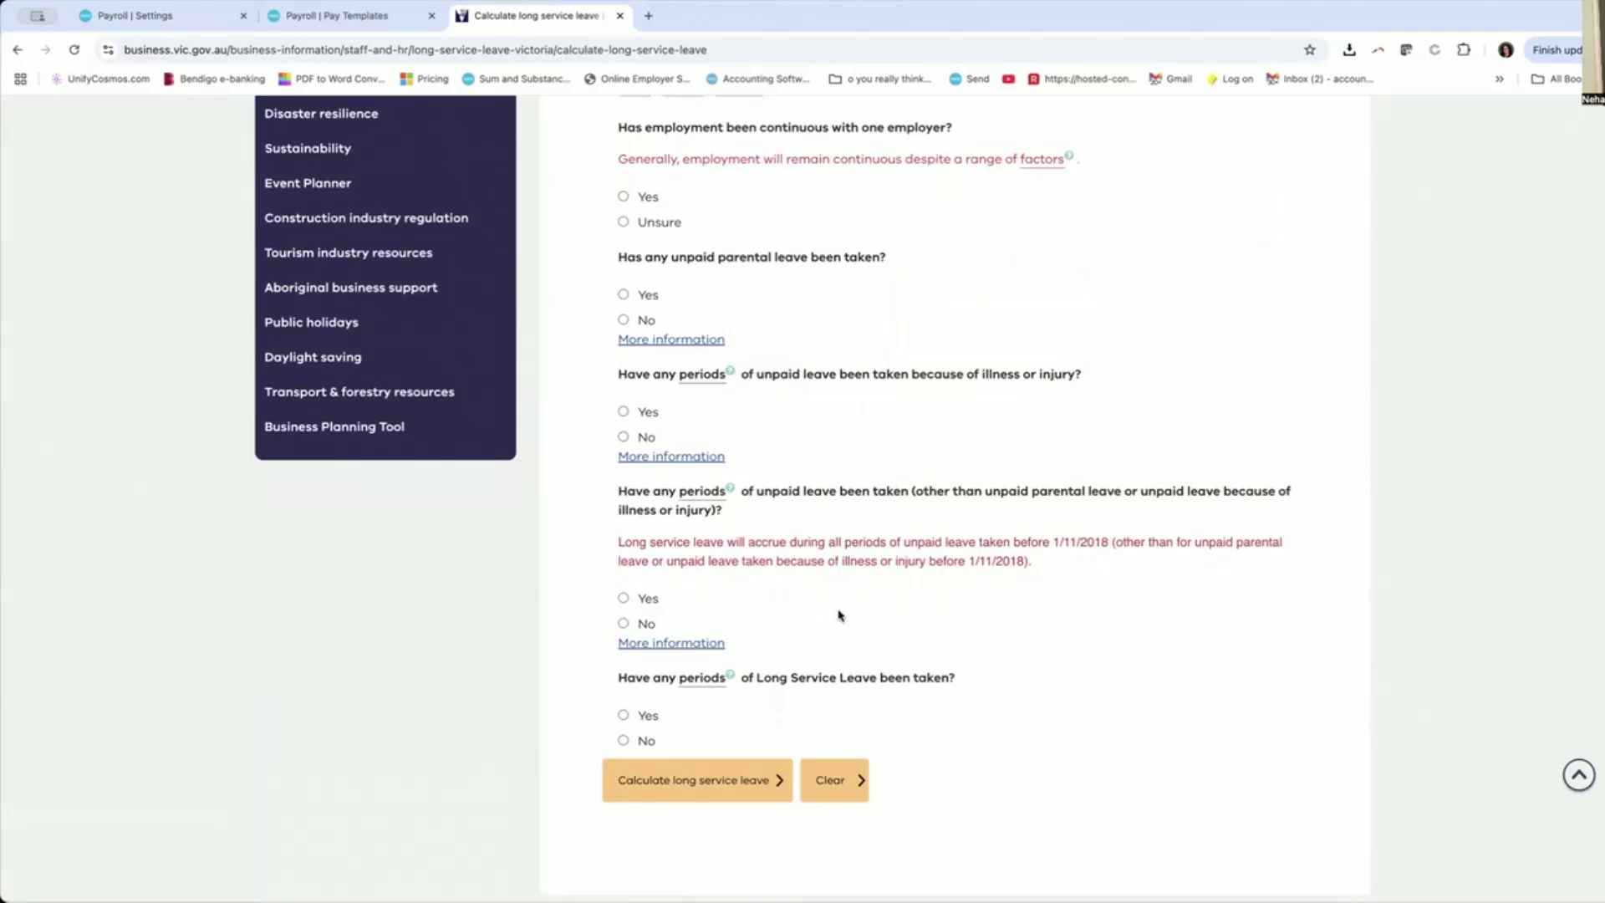
left_click_drag(861, 556, 1036, 565)
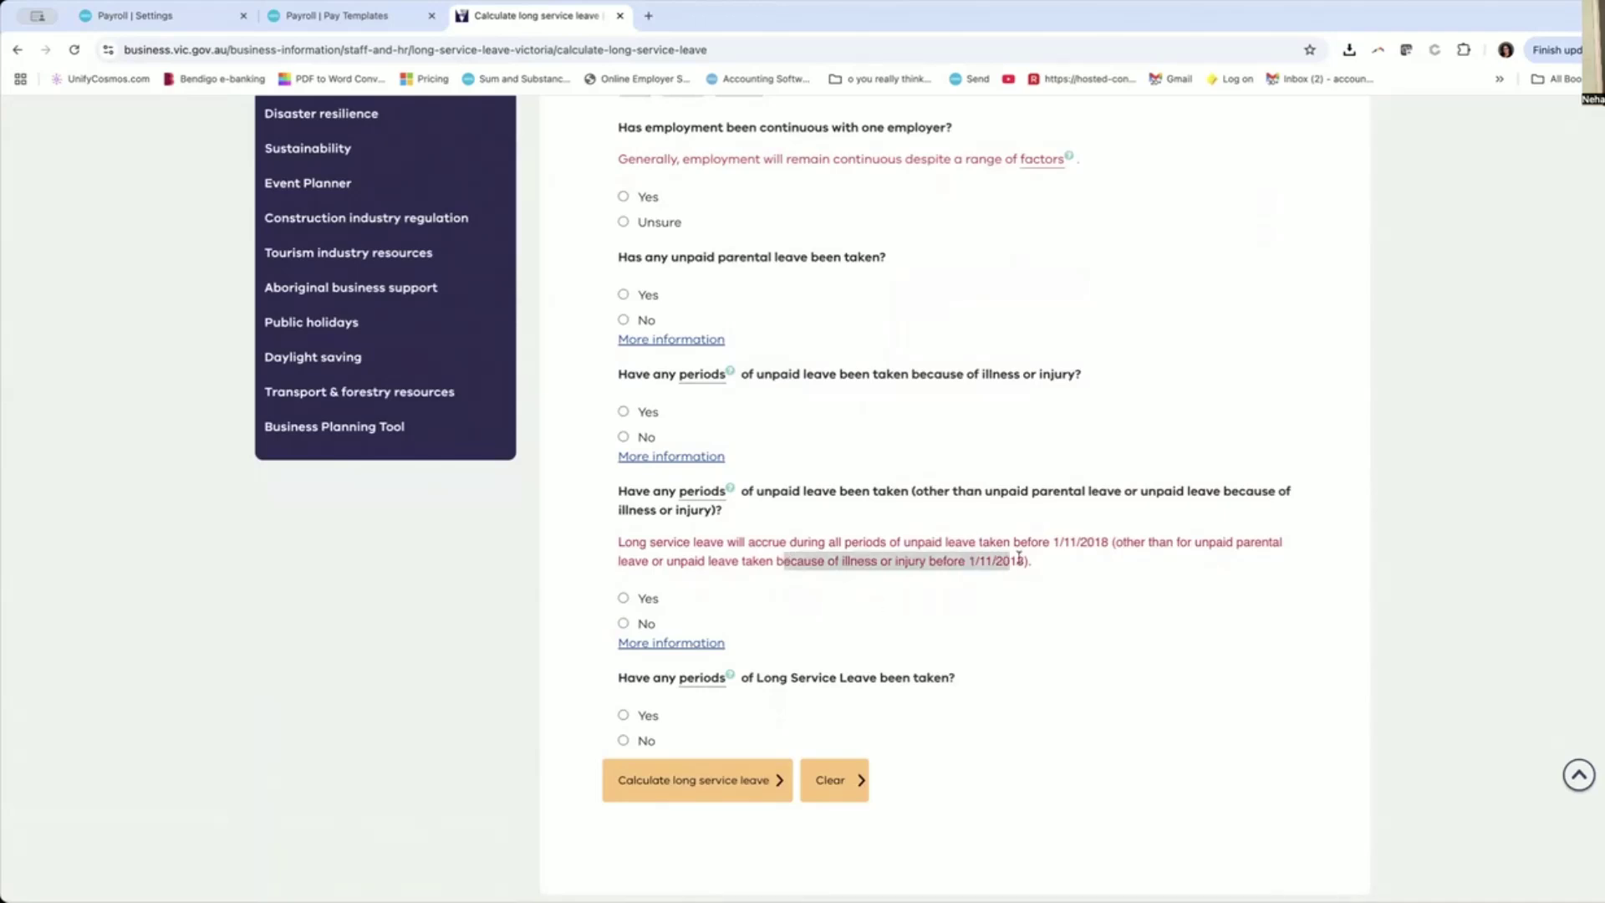
left_click(1056, 583)
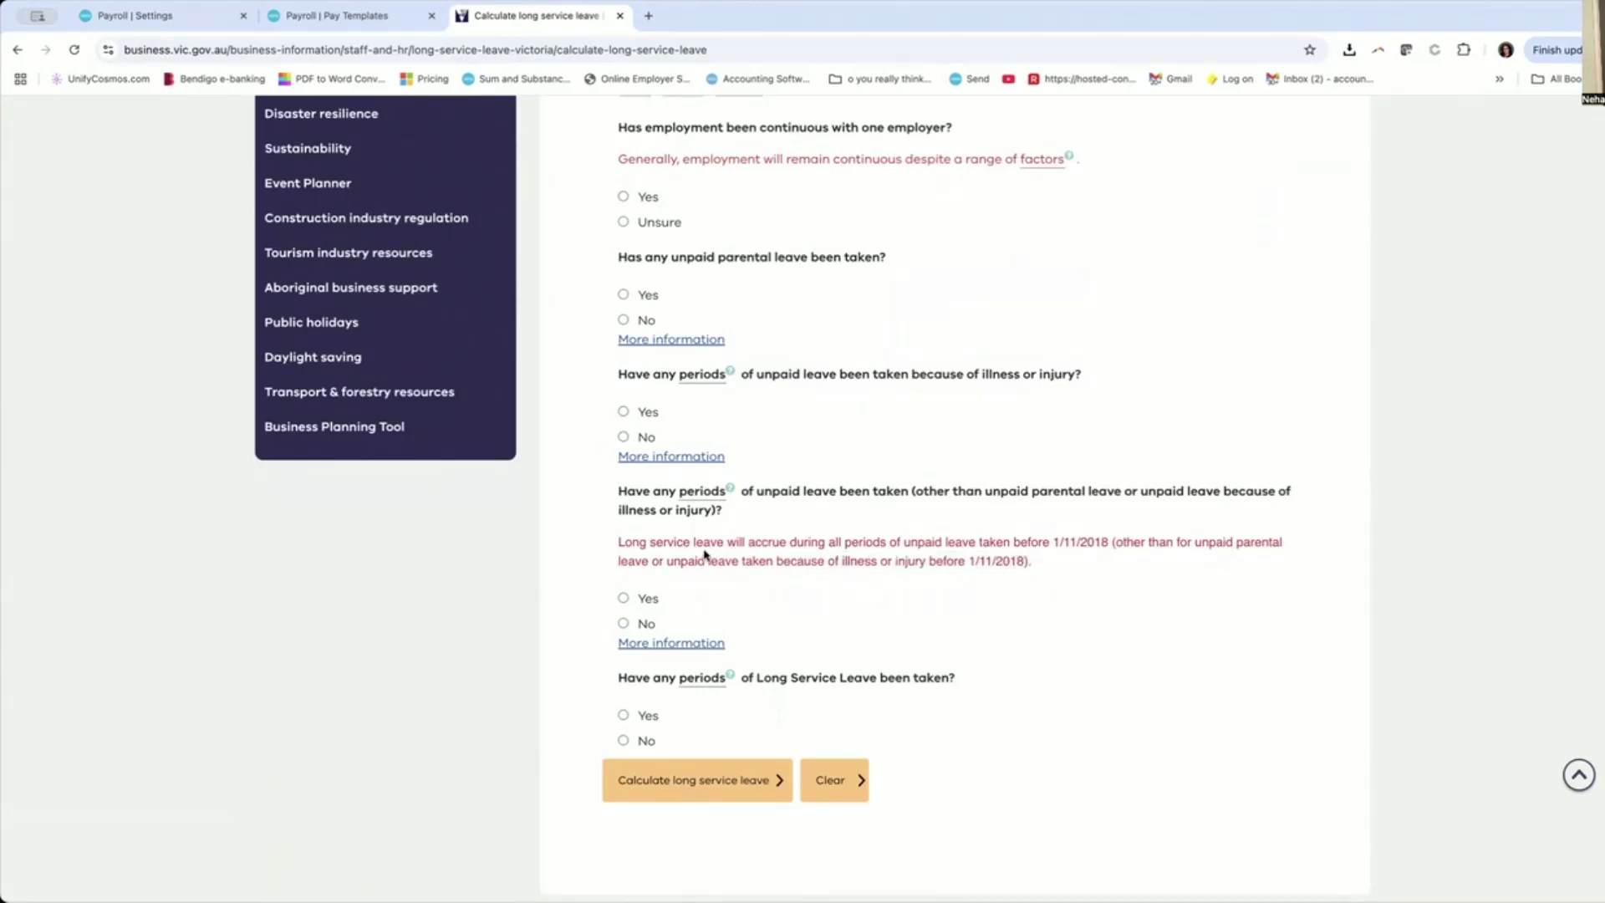